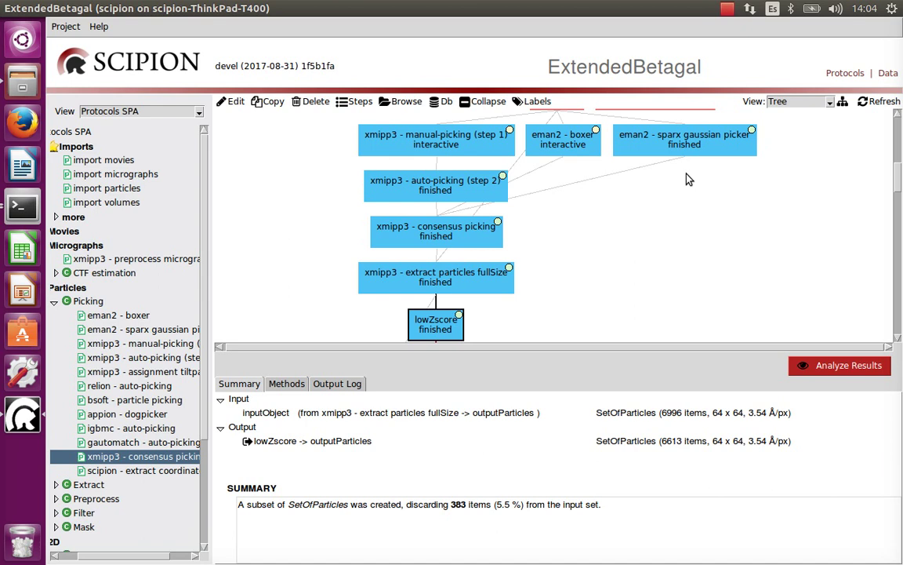
# Open the output particles of the lowZscore run in a maximized image viewer
pyautogui.scroll(10, 687, 180)
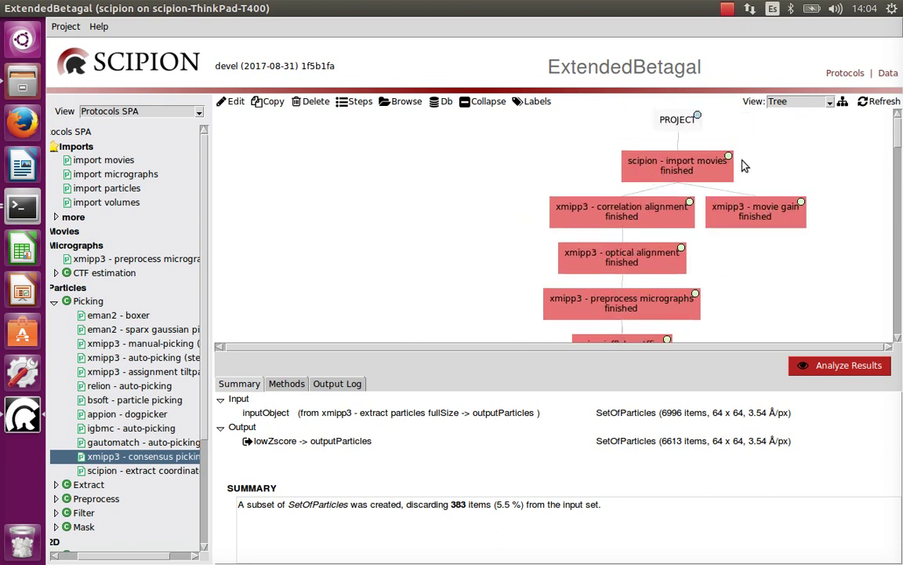
pyautogui.scroll(-5, 687, 184)
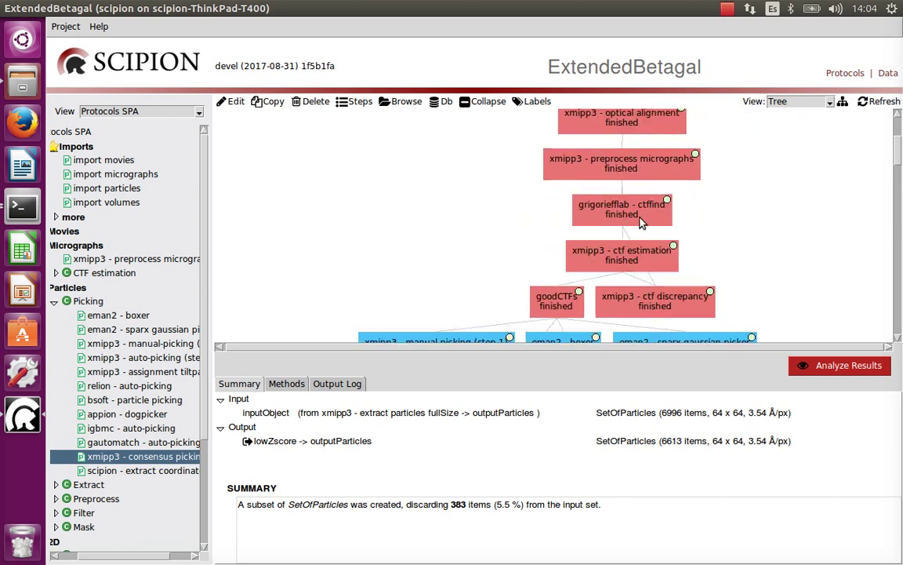
pyautogui.scroll(-3, 686, 183)
pyautogui.scroll(-1, 679, 196)
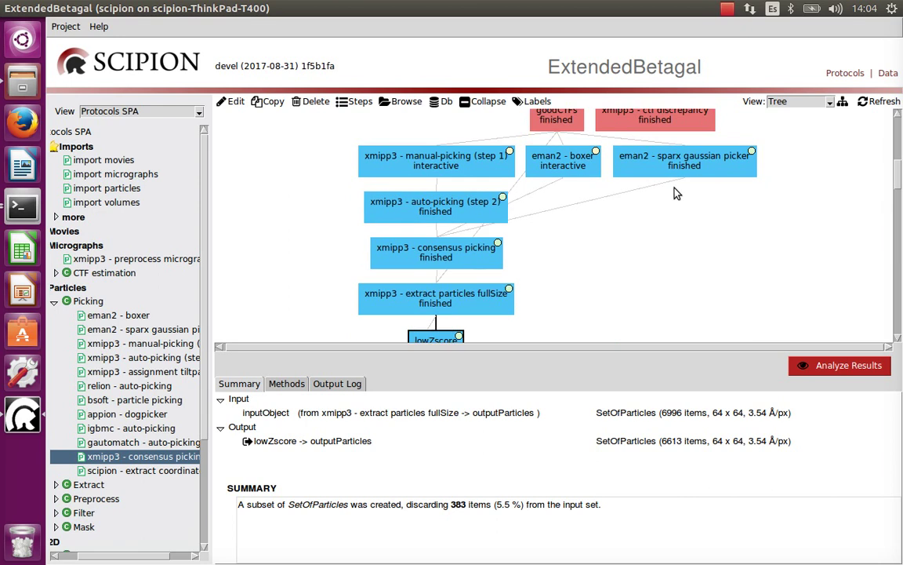
pyautogui.scroll(-3, 512, 220)
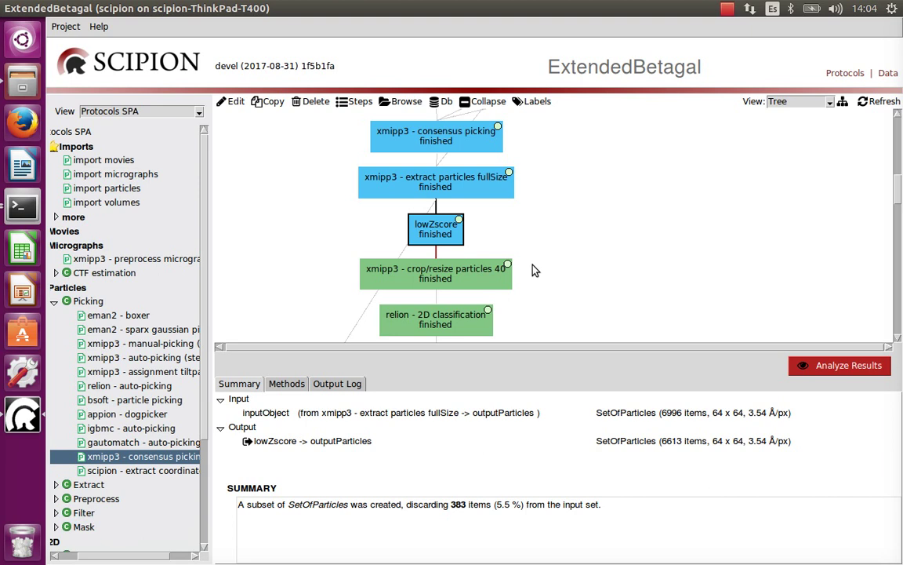
pyautogui.doubleClick(621, 440)
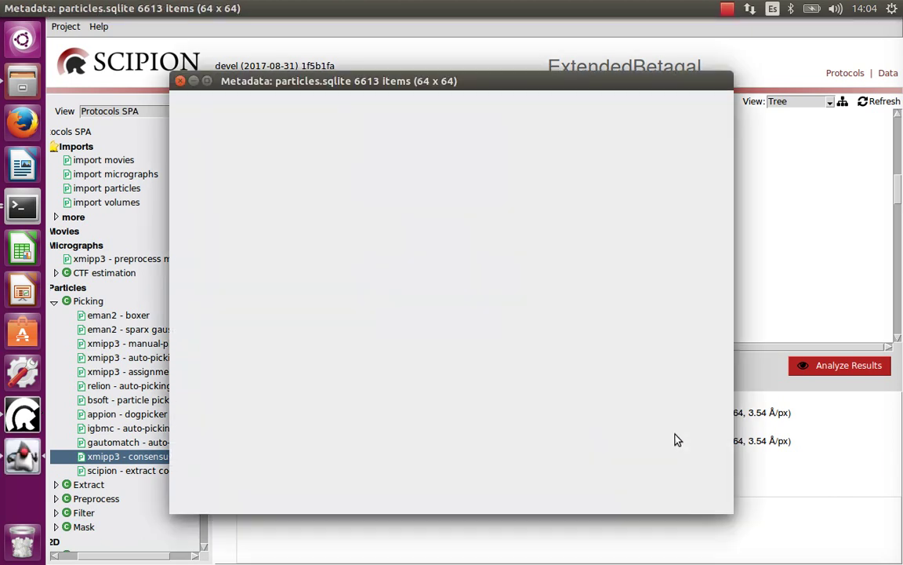
pyautogui.moveTo(484, 88); pyautogui.dragTo(416, 72)
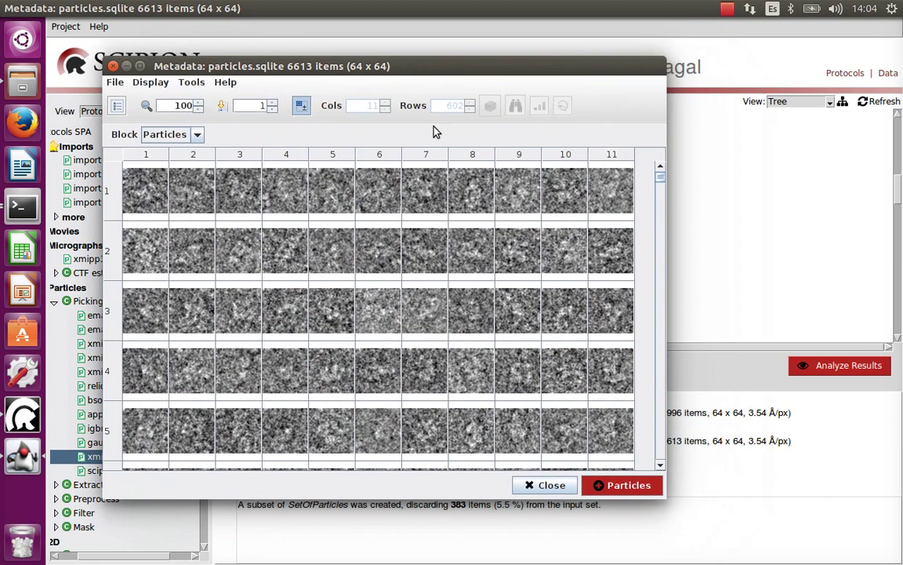
pyautogui.click(127, 66)
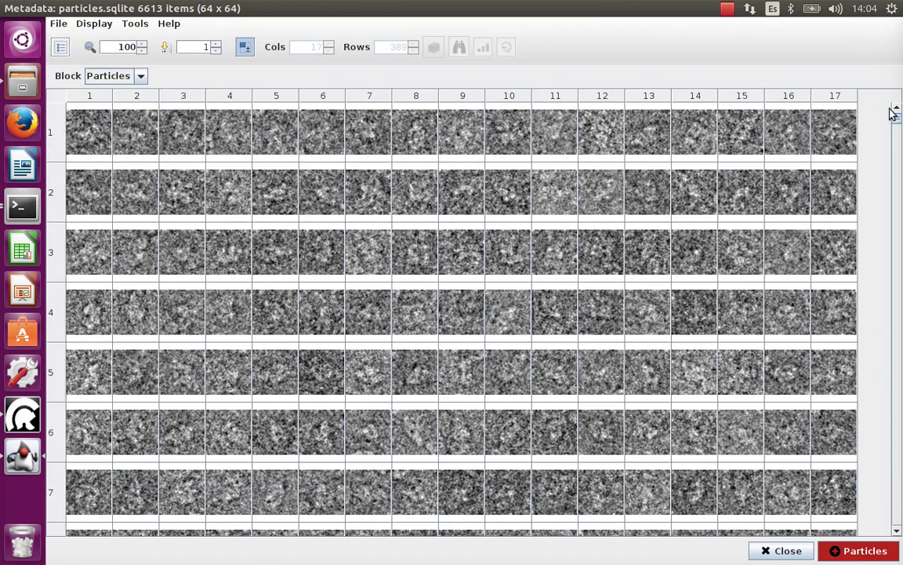
# Browse the lowZscore particle gallery down to about row 85 and close the viewer
pyautogui.scroll(-1, 894, 200)
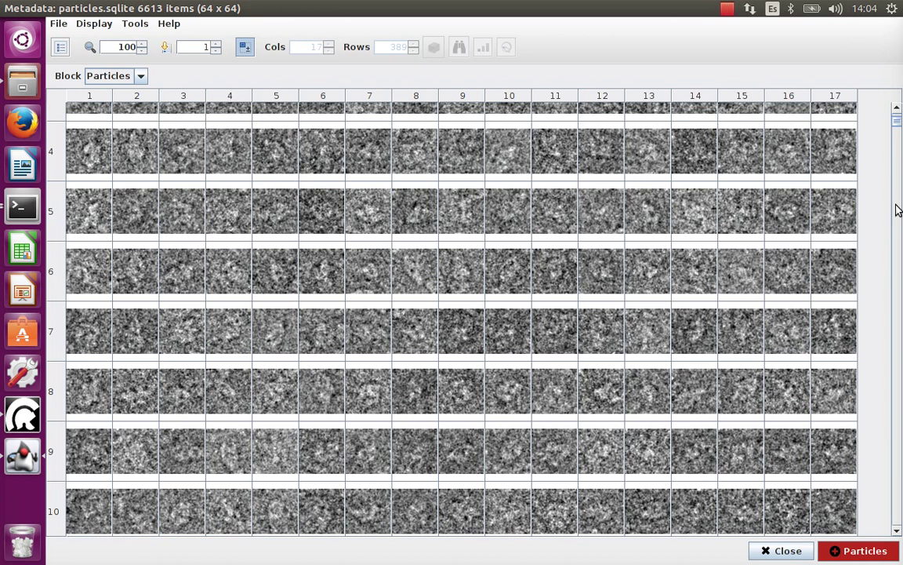
pyautogui.click(897, 206)
pyautogui.scroll(-1, 462, 321)
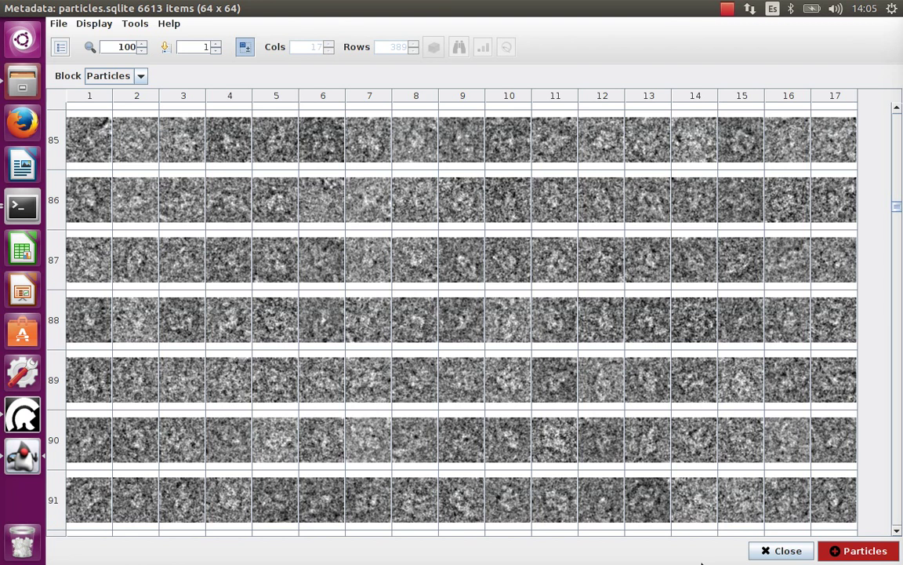
pyautogui.click(758, 552)
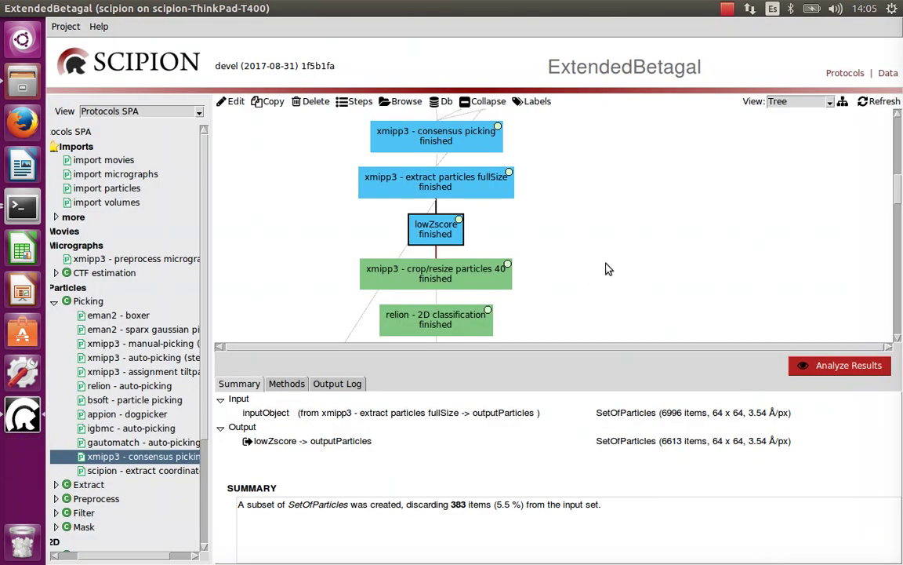
# Examine the 2D classification branch below lowZscore and select the "xmipp3 - crop/resize particles 40" run
pyautogui.scroll(-1, 617, 253)
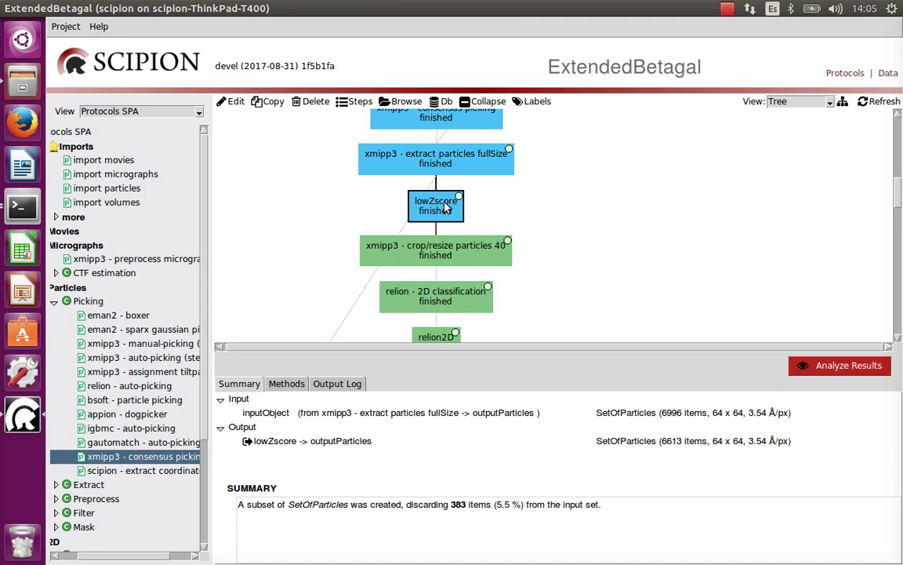
pyautogui.scroll(-3, 560, 232)
pyautogui.scroll(1, 560, 233)
pyautogui.scroll(-1, 560, 233)
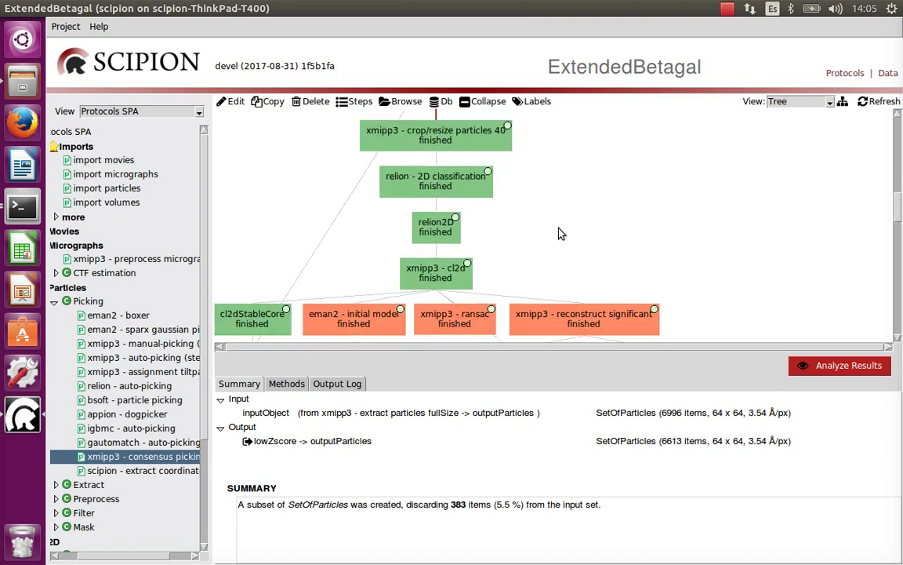
pyautogui.scroll(-1, 561, 233)
pyautogui.scroll(3, 541, 232)
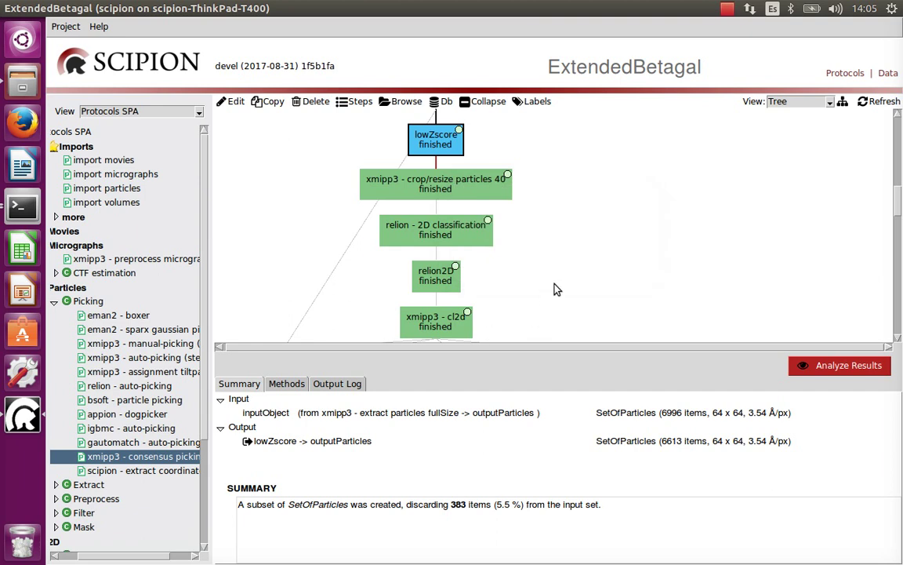
pyautogui.scroll(-2, 555, 285)
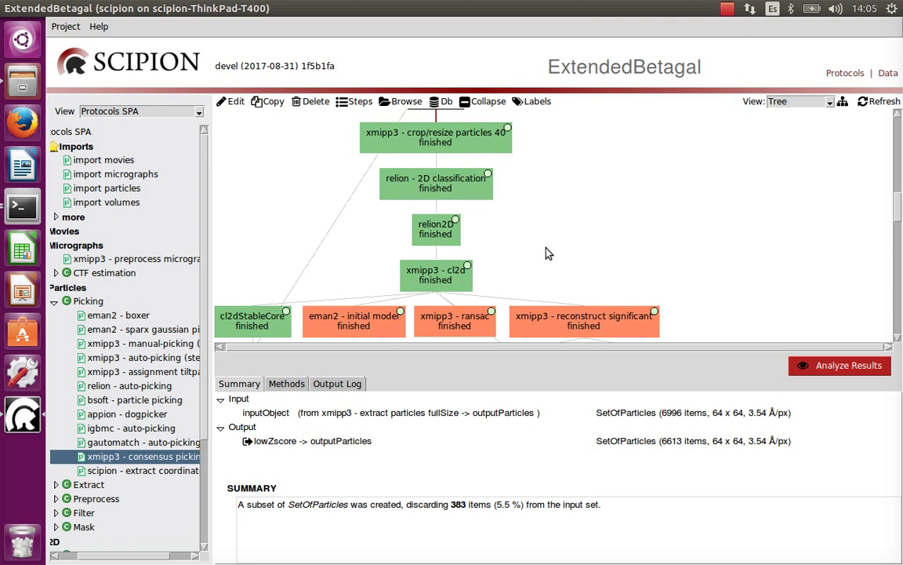
pyautogui.scroll(1, 567, 255)
pyautogui.click(420, 154)
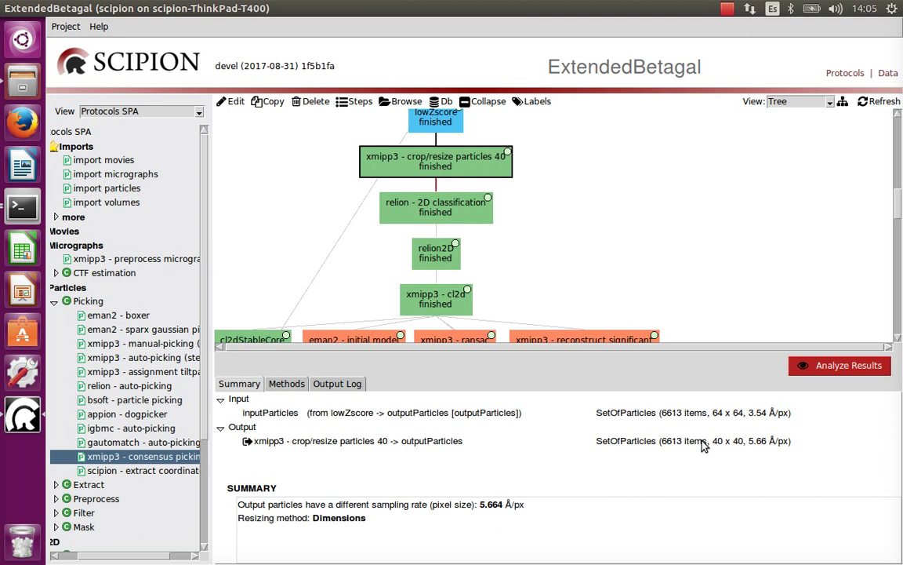
# Locate the xmipp3 crop/resize particles protocol among the particle preprocessing protocols
pyautogui.click(56, 302)
pyautogui.click(55, 329)
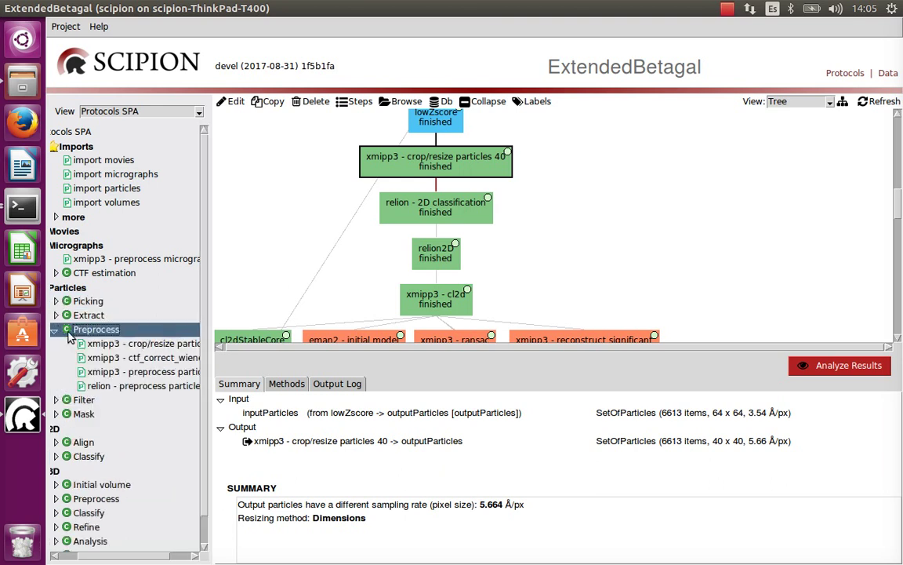
pyautogui.click(117, 346)
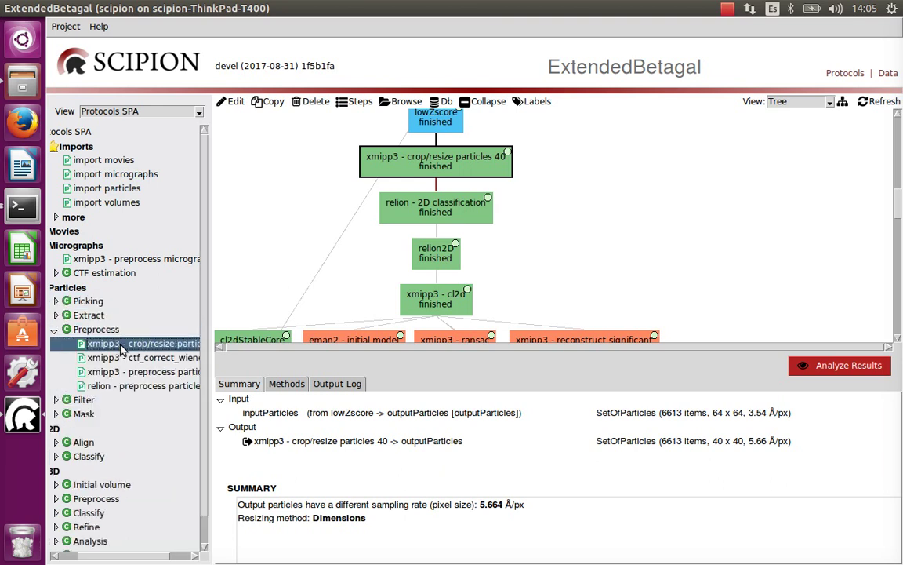
# Review the settings and the output images of the crop/resize particles 40 run, closing both windows
pyautogui.doubleClick(426, 171)
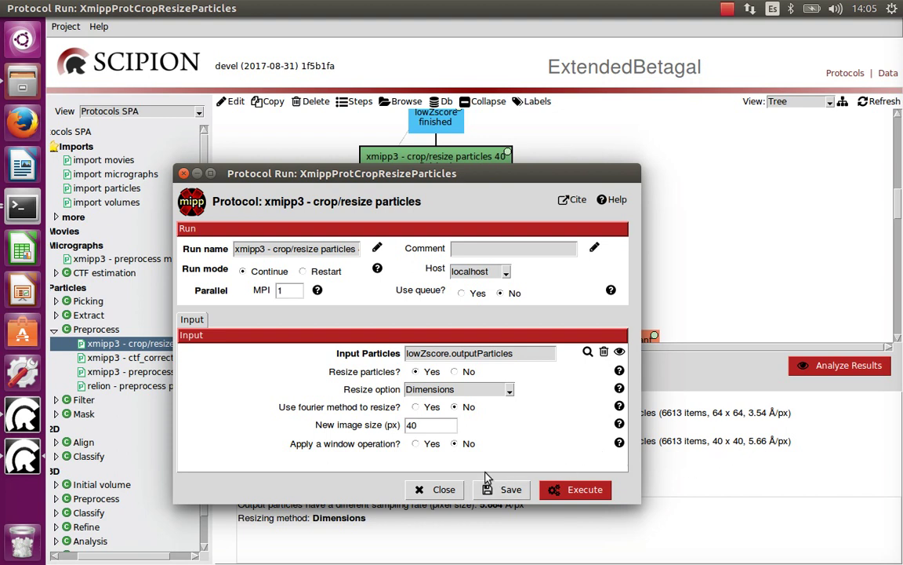
pyautogui.click(446, 490)
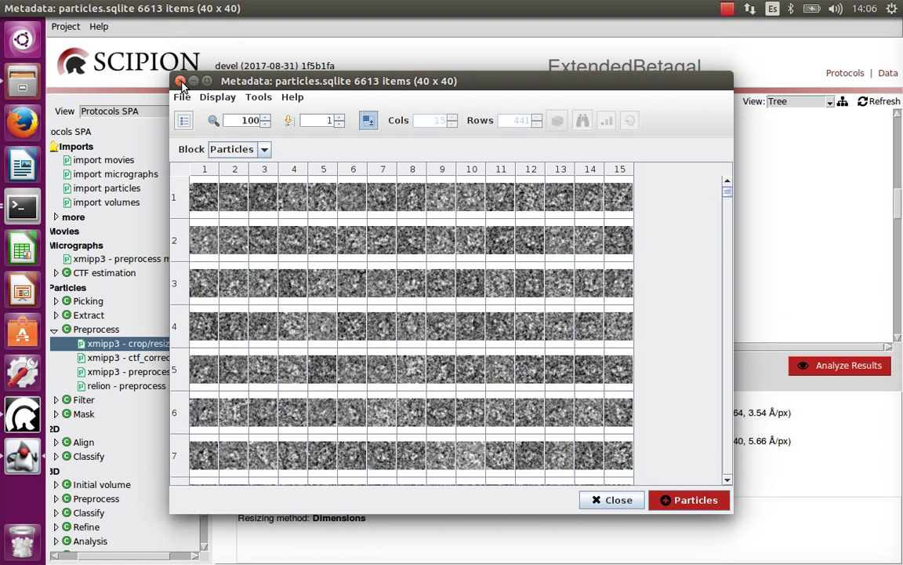
pyautogui.click(181, 81)
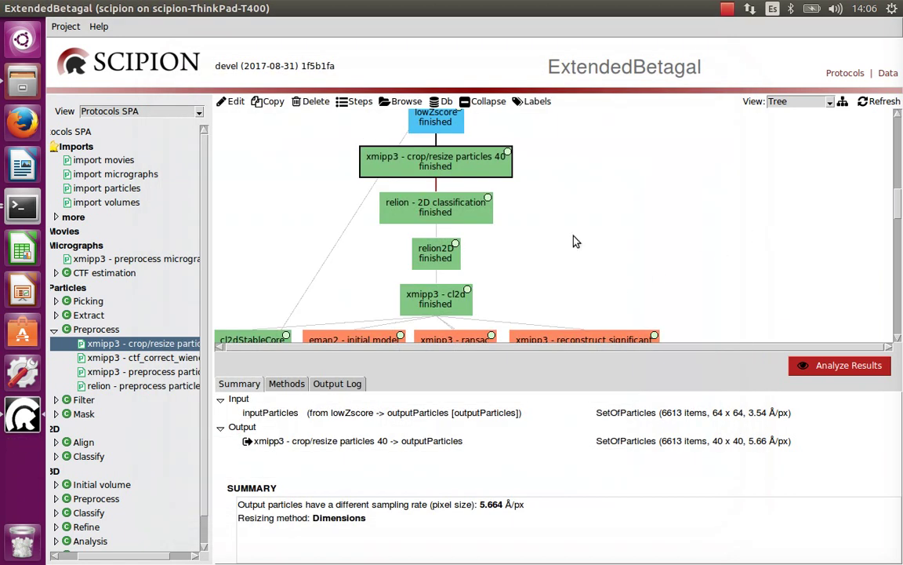
# Review the input and additional parameters of the relion 2D classification run and close its form
pyautogui.click(400, 196)
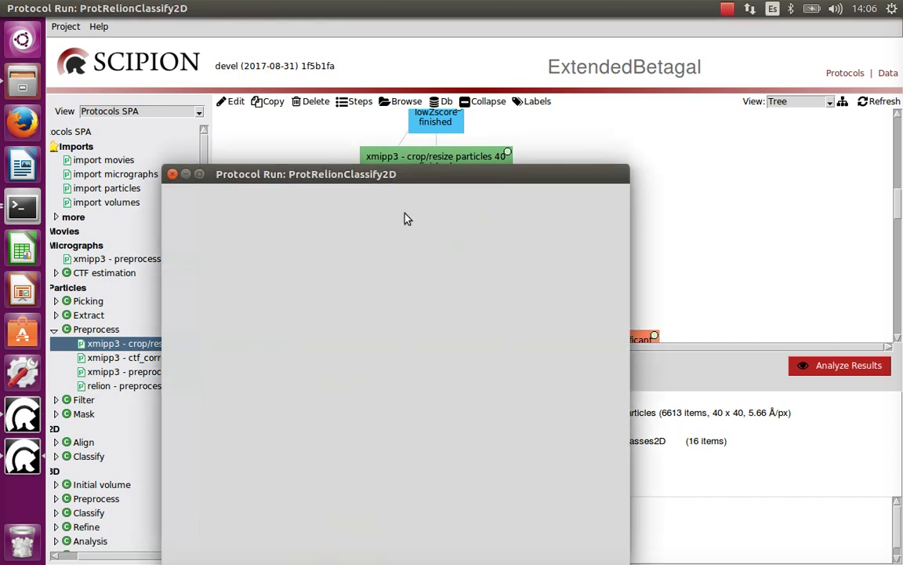
pyautogui.moveTo(409, 175); pyautogui.dragTo(381, 106)
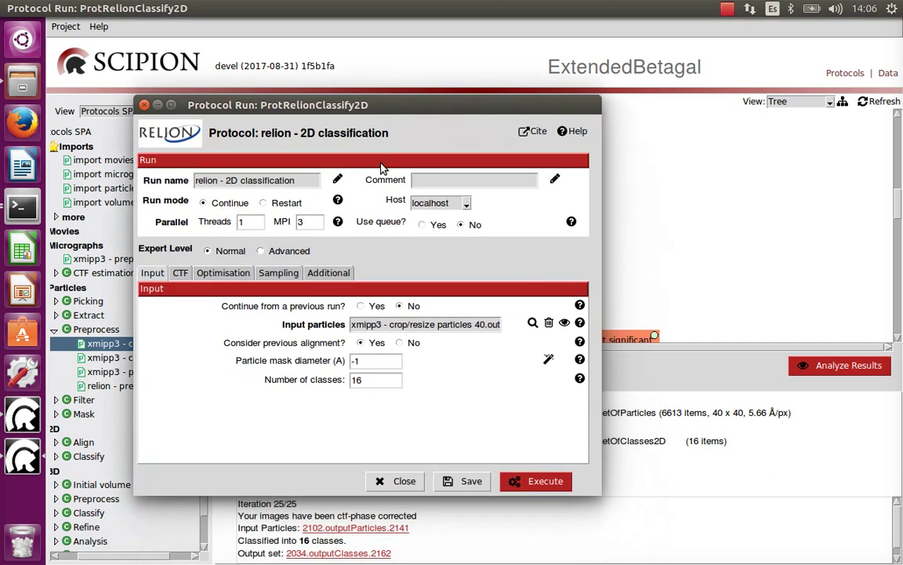
pyautogui.click(382, 379)
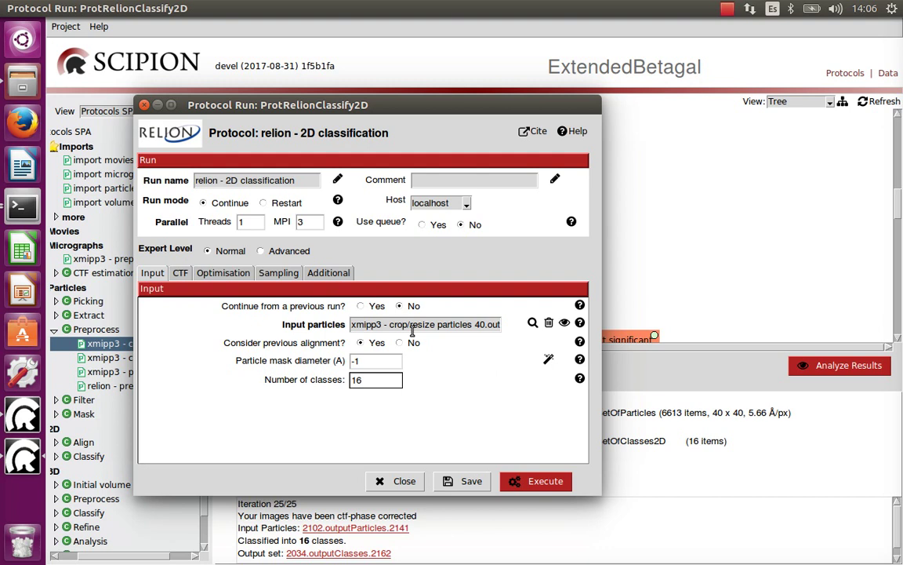
pyautogui.click(331, 271)
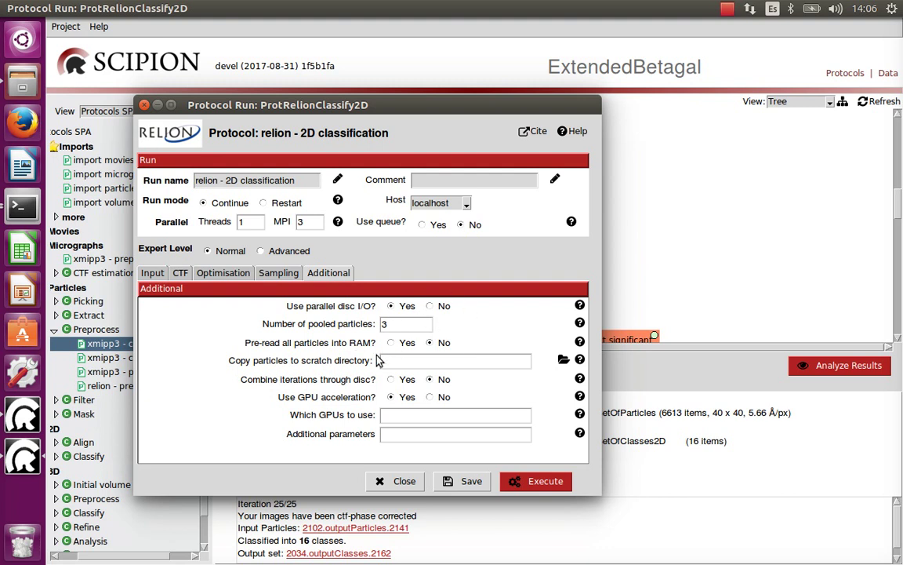
pyautogui.click(396, 482)
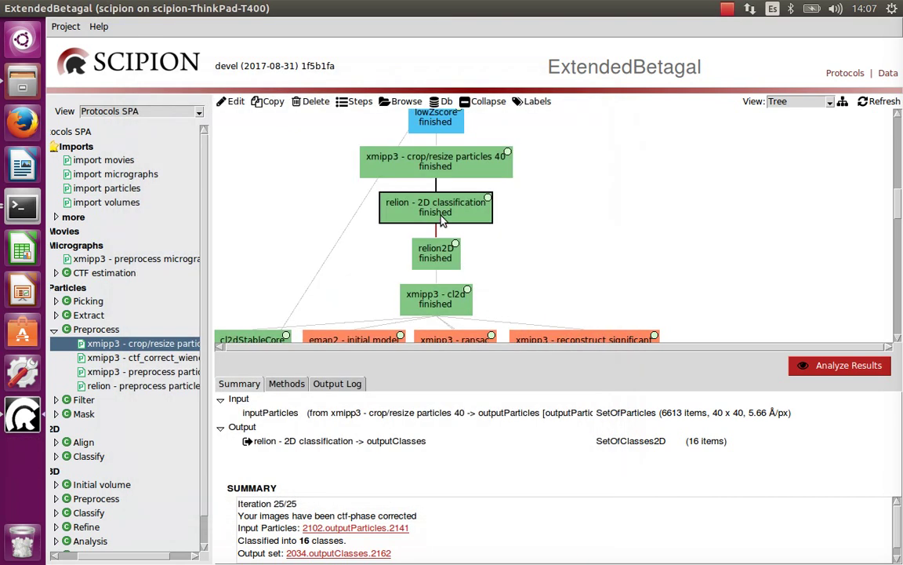
# Show the last iteration of the relion 2D classification in Scipion in a maximized viewer
pyautogui.moveTo(442, 218)
pyautogui.click(845, 367)
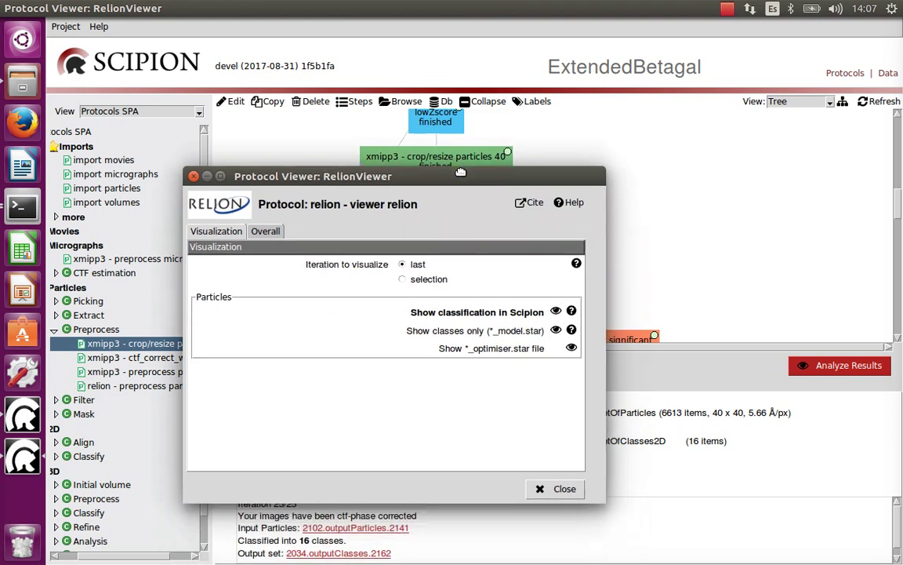
pyautogui.click(541, 294)
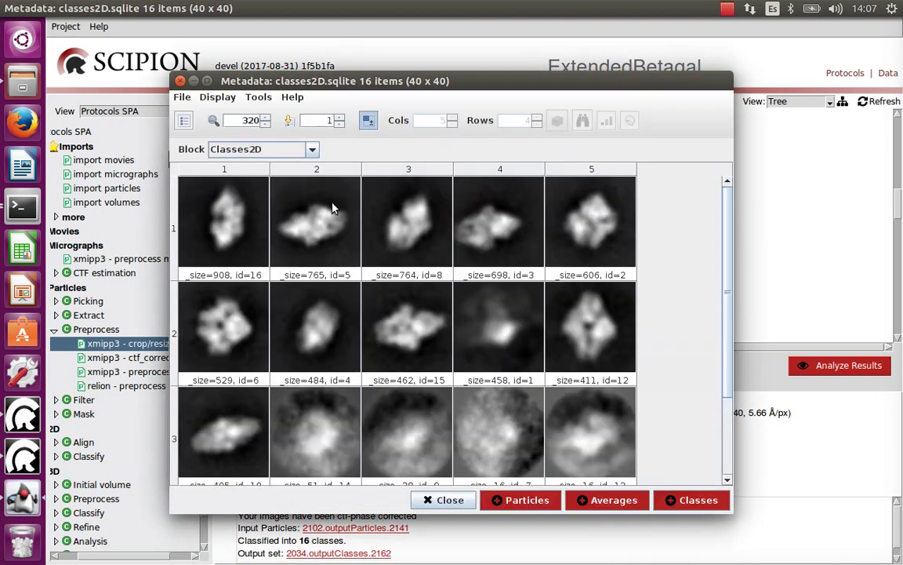
pyautogui.click(206, 81)
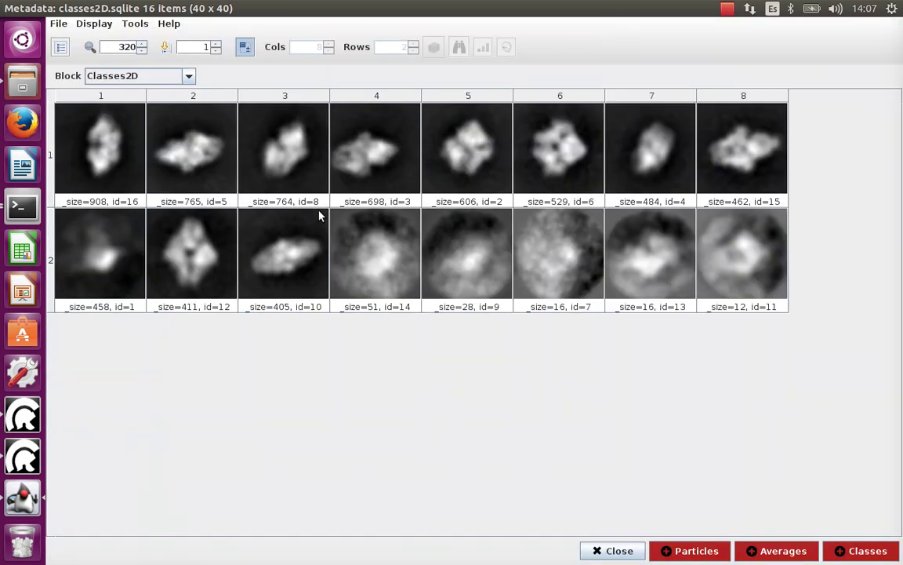
# Set the class gallery's zoom to 100 and restore it to 320
pyautogui.doubleClick(127, 47)
pyautogui.press('BackSpace')
pyautogui.write('100')
pyautogui.press('Return')
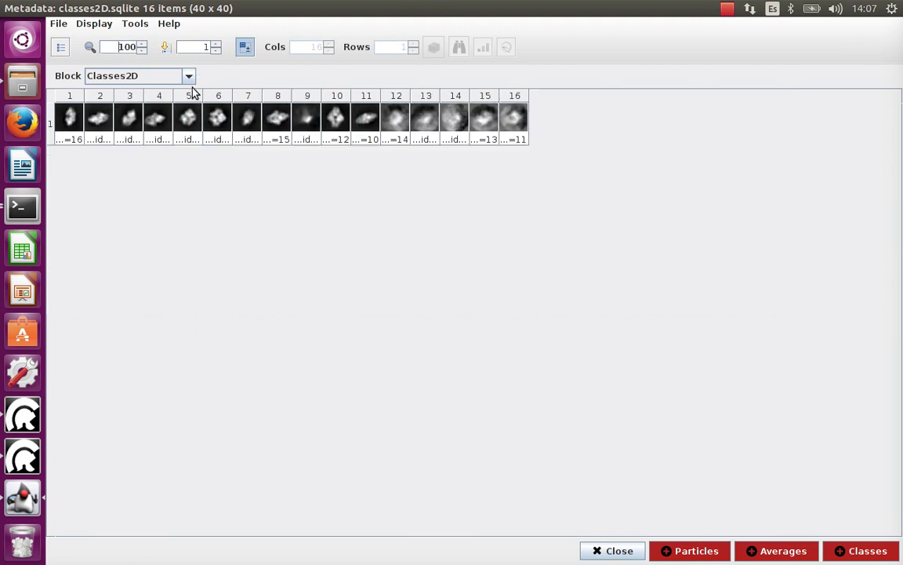
pyautogui.moveTo(105, 44); pyautogui.dragTo(164, 47)
pyautogui.write('320')
pyautogui.press('Return')
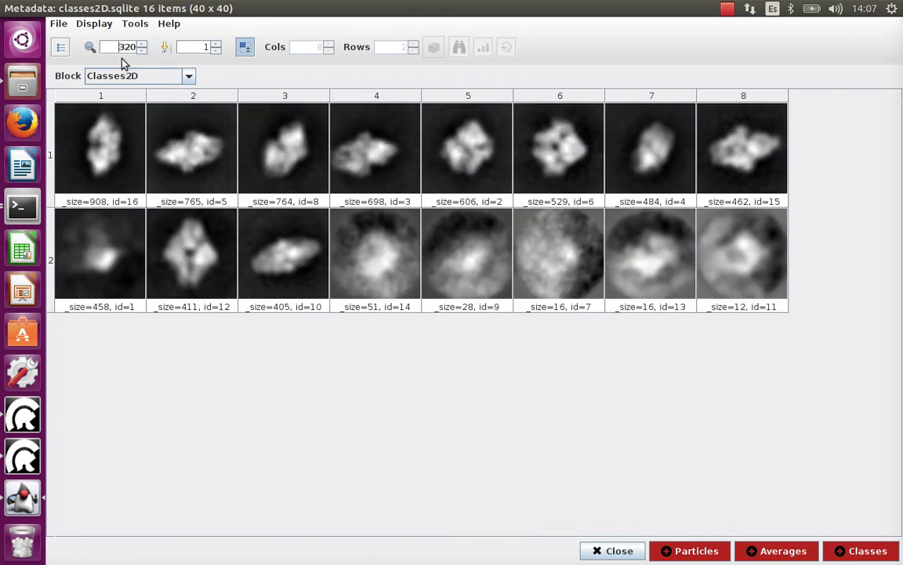
pyautogui.click(110, 50)
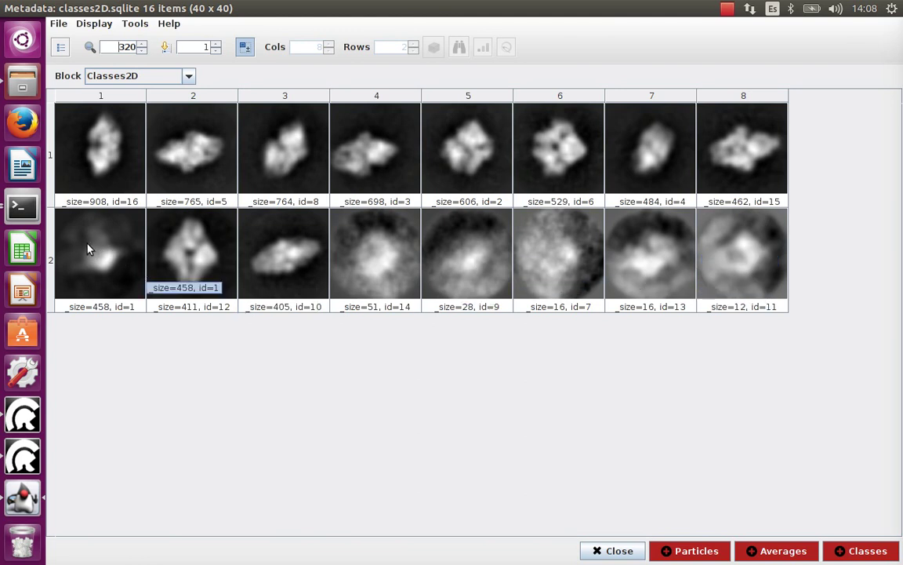
# Select all eight classes in the first row plus the classes with id 12 and id 10
pyautogui.click(100, 171)
pyautogui.keyDown('shift'); pyautogui.click(711, 163); pyautogui.keyUp('shift')
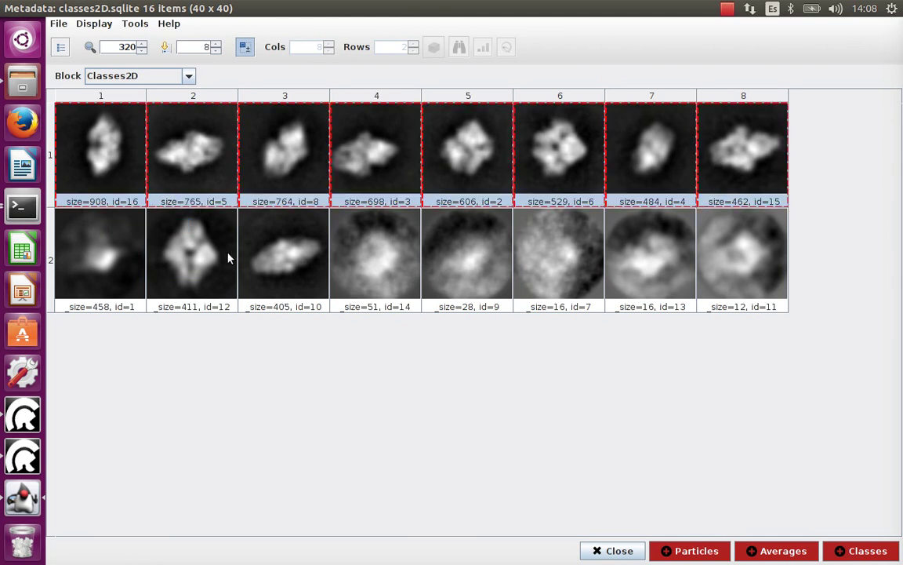
pyautogui.keyDown('ctrl'); pyautogui.click(227, 258); pyautogui.keyUp('ctrl')
pyautogui.keyDown('ctrl'); pyautogui.click(272, 260); pyautogui.keyUp('ctrl')
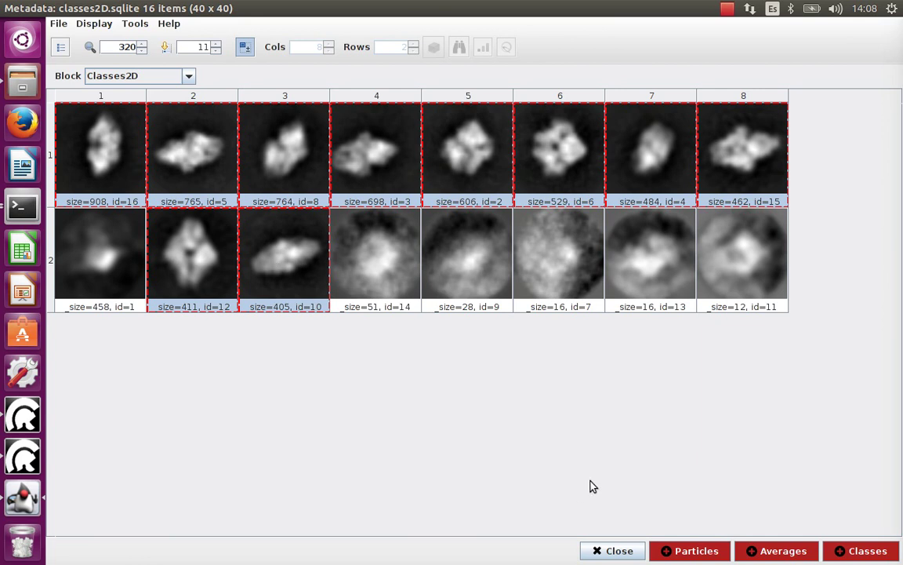
# Request a new particle set from the selected relion classes, cancel the request, and close the class gallery and its protocol viewer
pyautogui.click(696, 551)
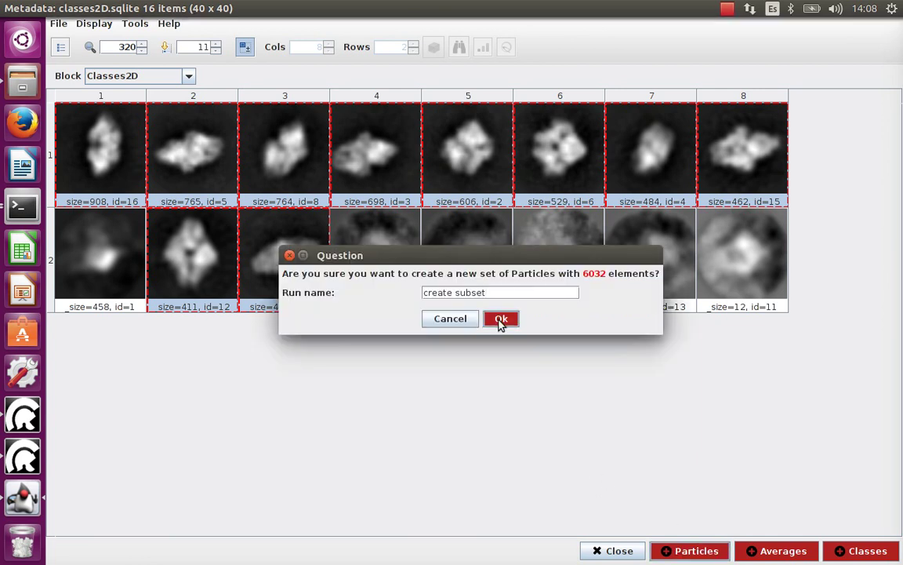
pyautogui.moveTo(447, 254); pyautogui.dragTo(384, 324)
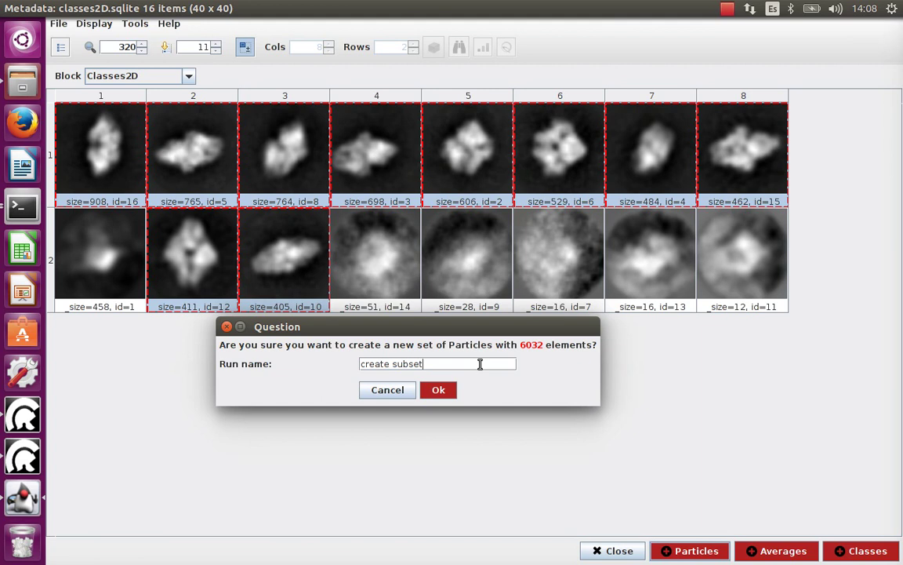
pyautogui.click(388, 390)
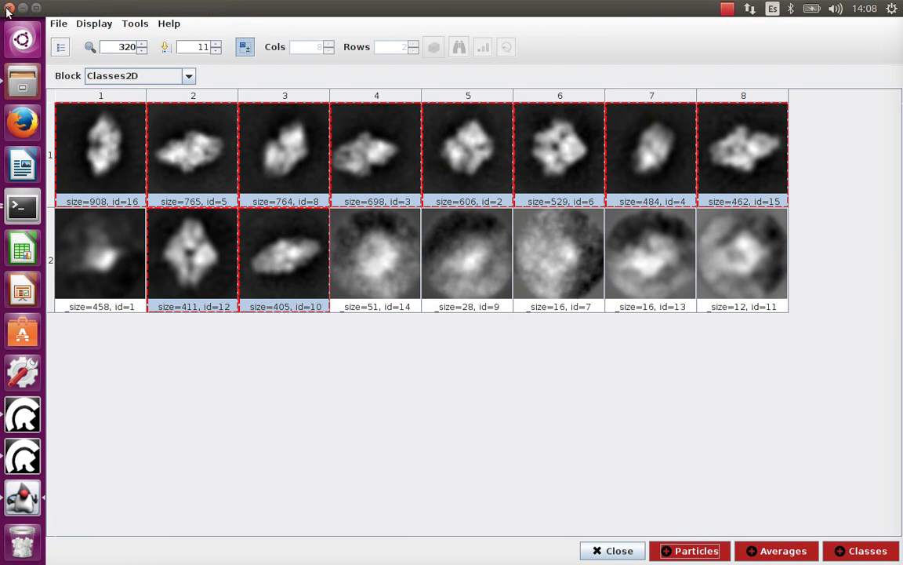
pyautogui.click(9, 7)
pyautogui.click(562, 473)
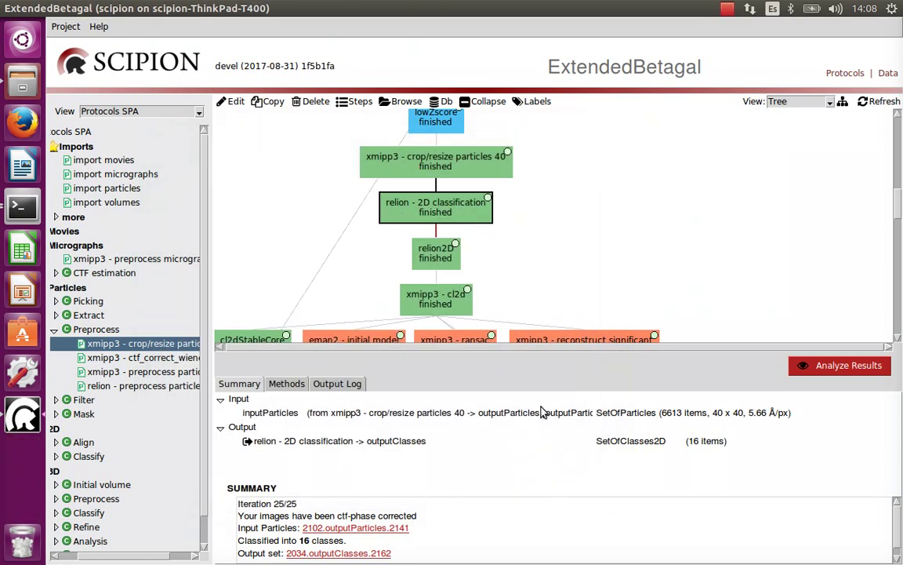
# Review the relion2D subset run's input, output and summary in the workflow tree
pyautogui.click(441, 255)
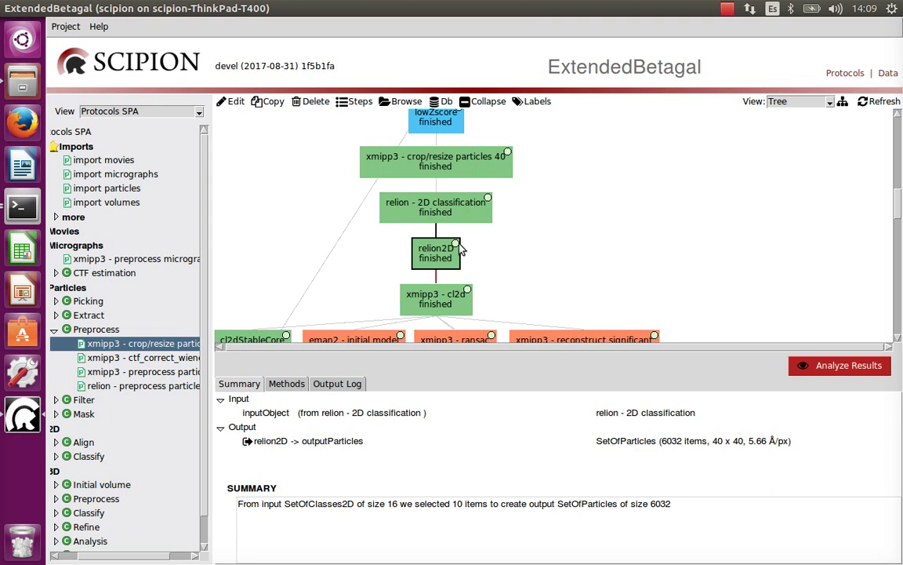
pyautogui.scroll(-1, 556, 234)
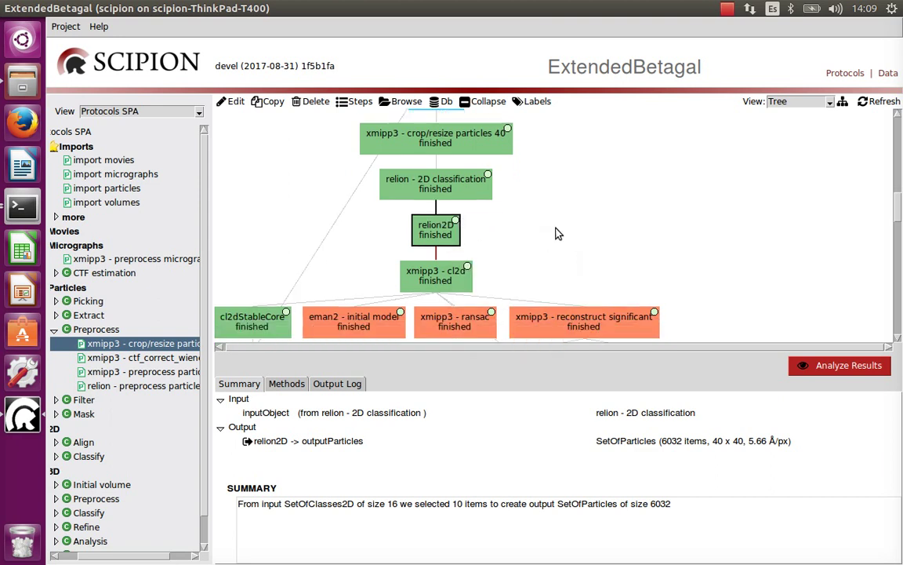
pyautogui.scroll(-1, 557, 234)
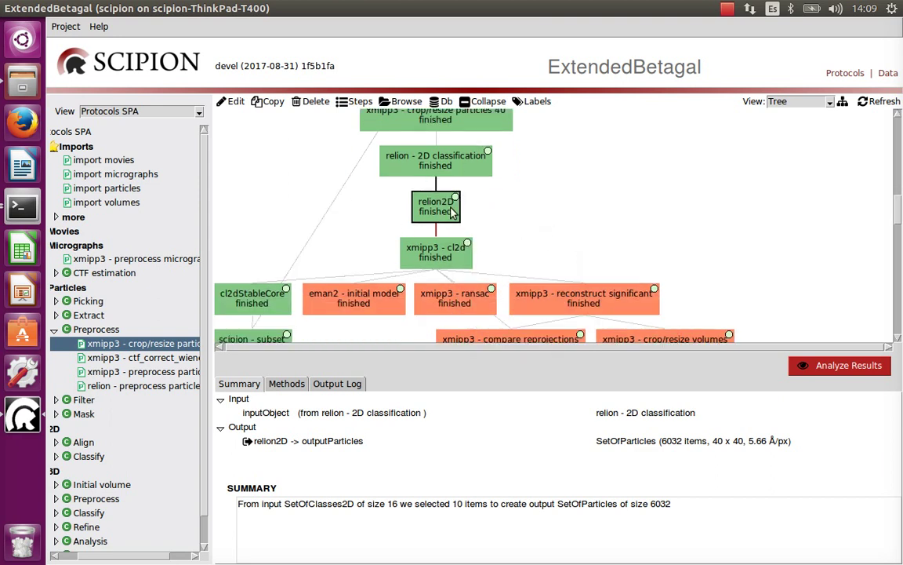
# Show the last-level stable cores of the xmipp3 - cl2d run and set the class gallery's zoom to 230
pyautogui.click(418, 257)
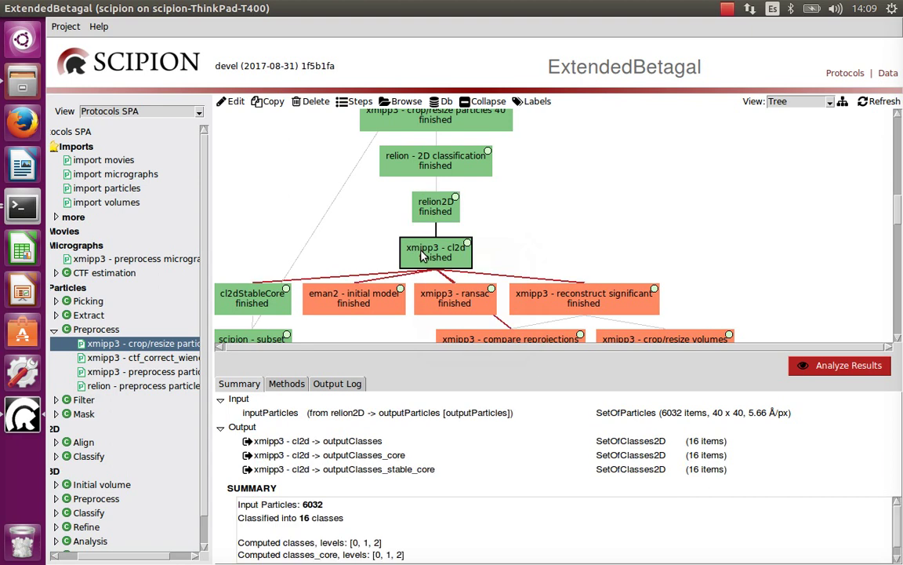
pyautogui.click(818, 366)
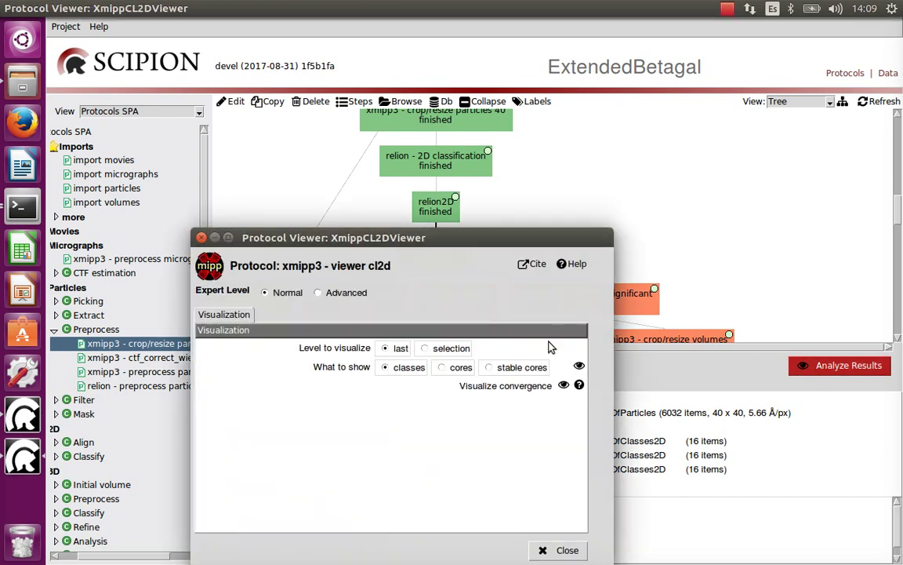
pyautogui.click(529, 367)
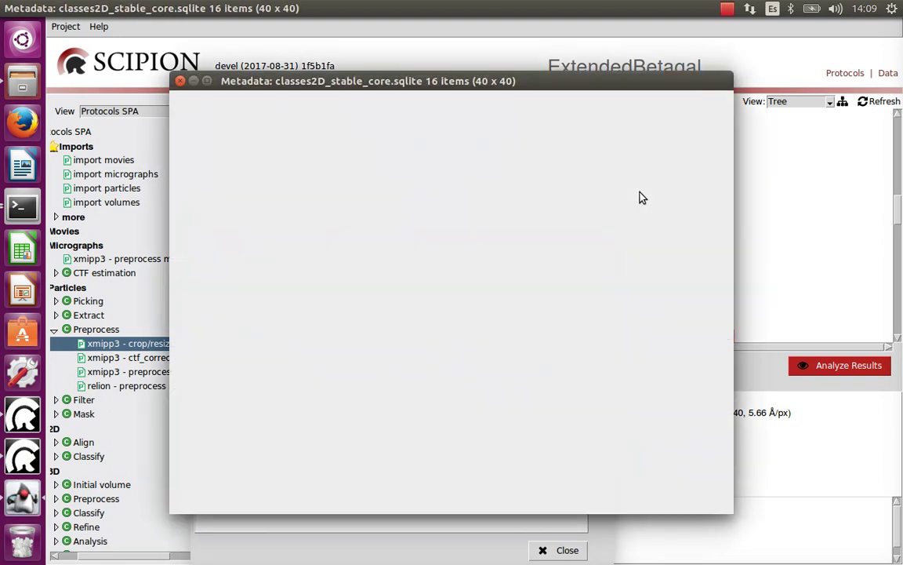
pyautogui.scroll(10, 418, 214)
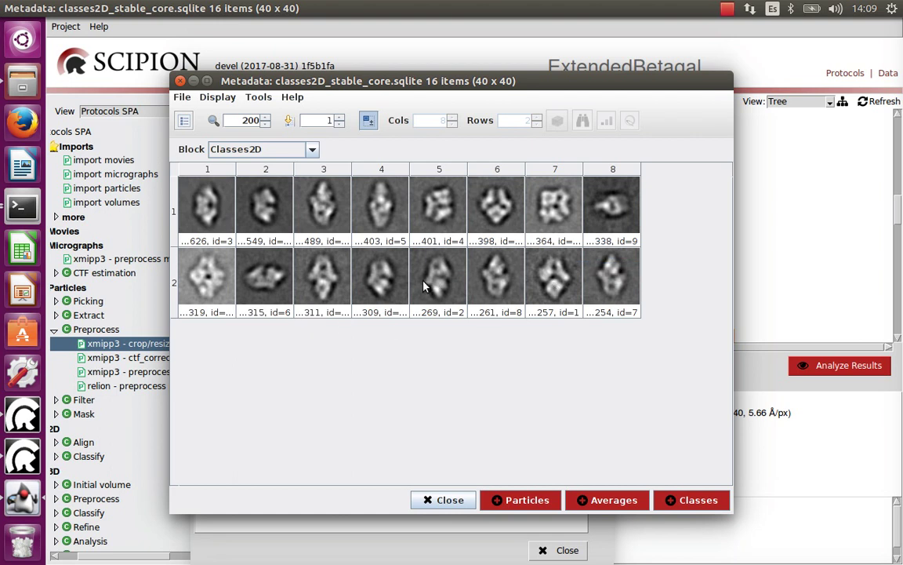
pyautogui.scroll(3, 423, 287)
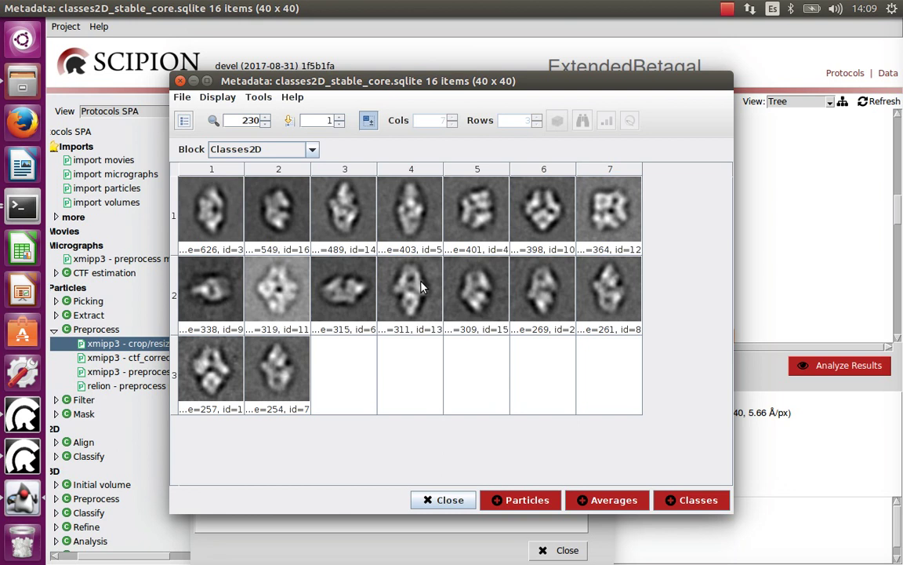
# Move the stable core gallery and the cl2d protocol viewer apart to compare the classes with the visualization options
pyautogui.moveTo(497, 80); pyautogui.dragTo(577, 72)
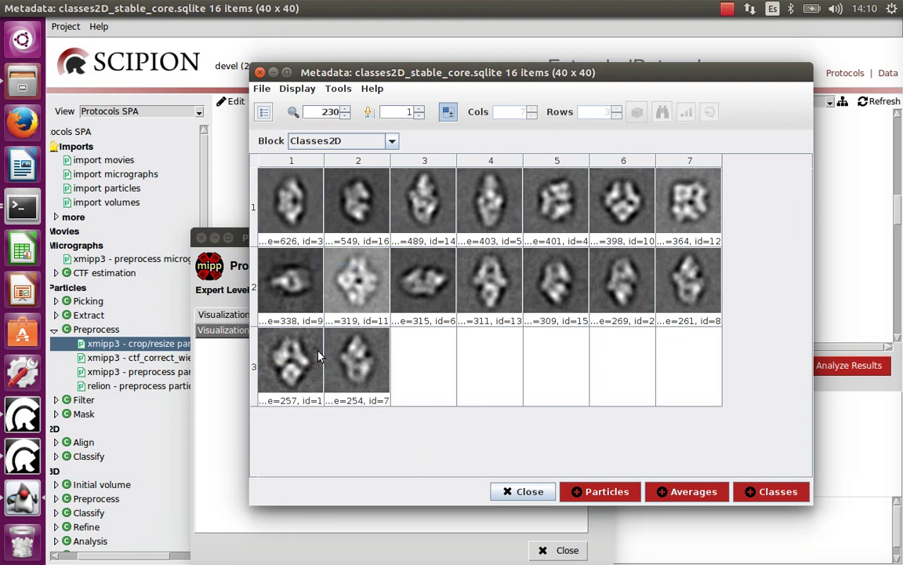
pyautogui.moveTo(480, 72); pyautogui.dragTo(523, 64)
pyautogui.moveTo(236, 237); pyautogui.dragTo(134, 180)
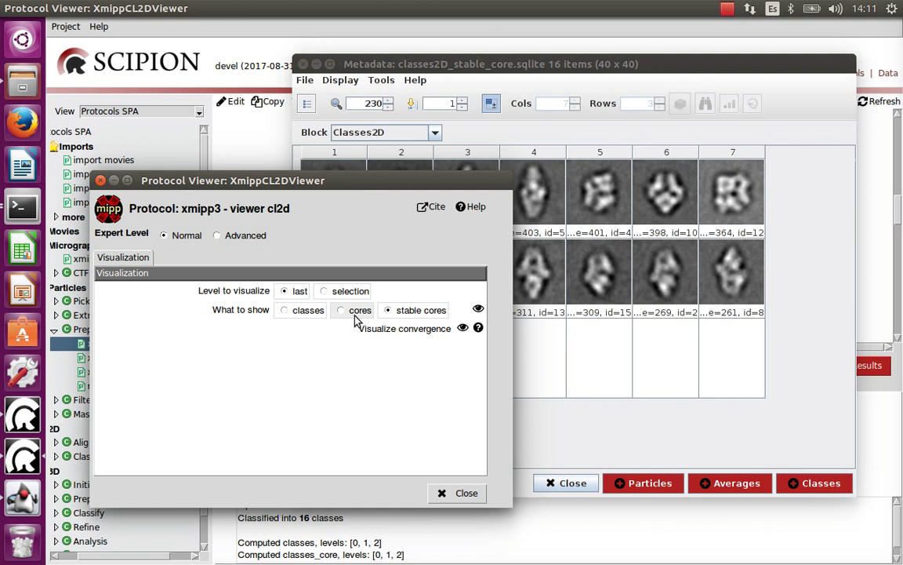
pyautogui.click(627, 63)
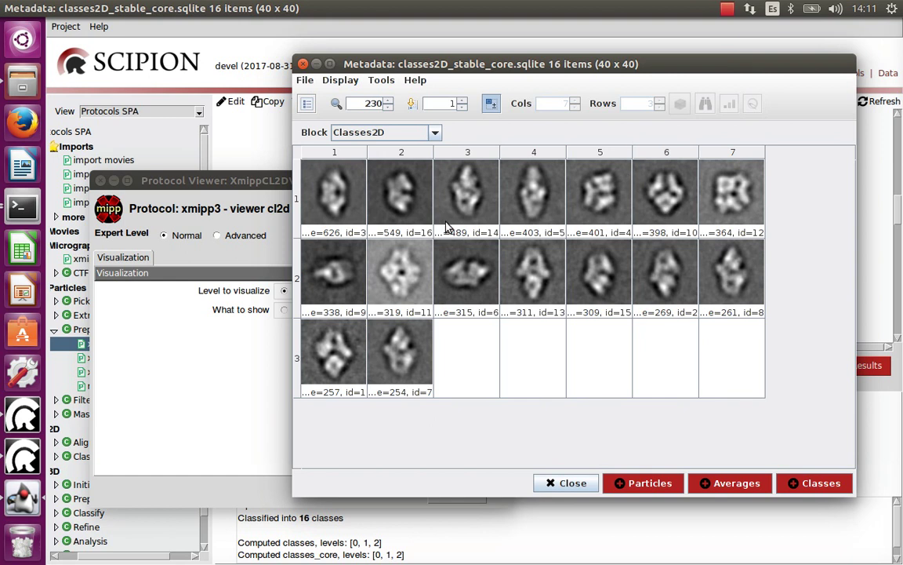
pyautogui.moveTo(286, 181); pyautogui.dragTo(274, 239)
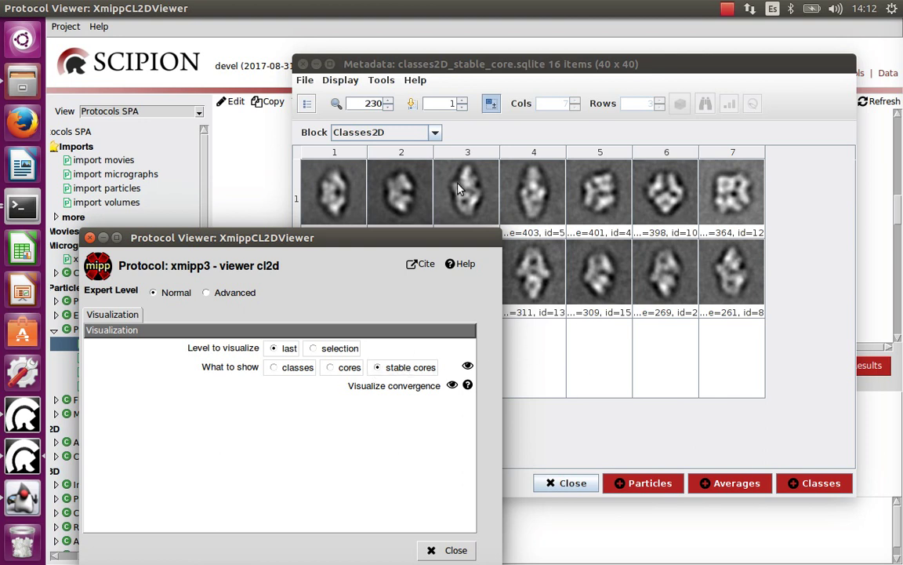
# Request a particle set from all 16 stable core classes, cancel the request, and close the gallery and the cl2d viewer
pyautogui.click(357, 197)
pyautogui.keyDown('shift'); pyautogui.click(409, 368); pyautogui.keyUp('shift')
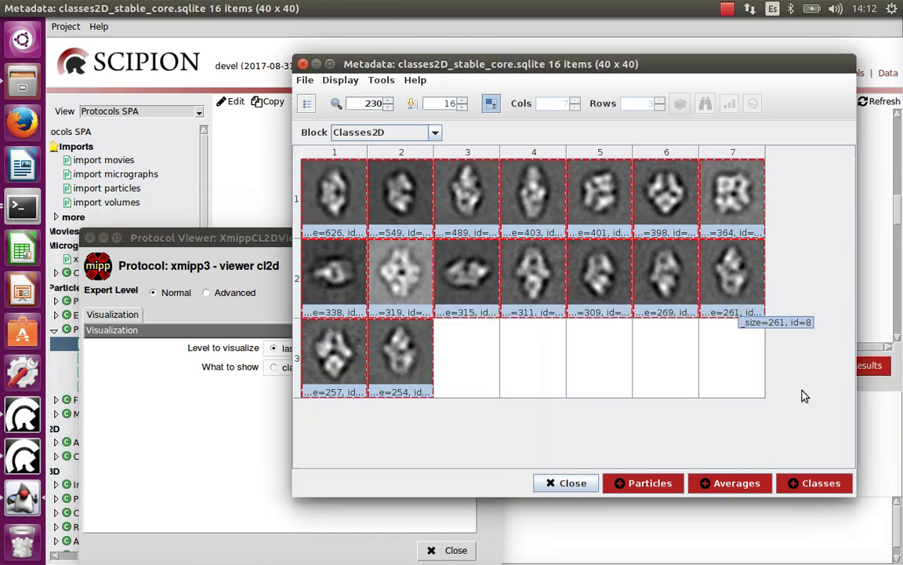
pyautogui.click(662, 485)
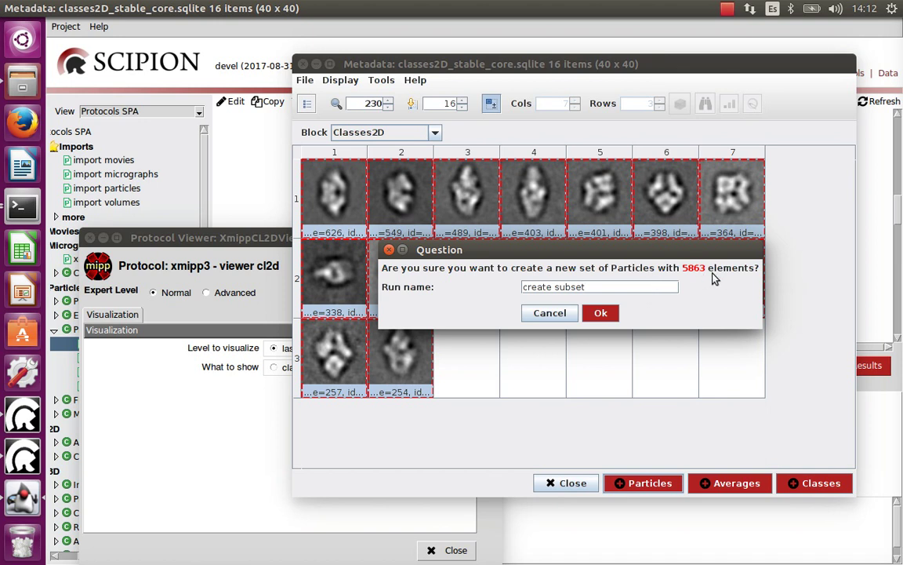
pyautogui.click(551, 315)
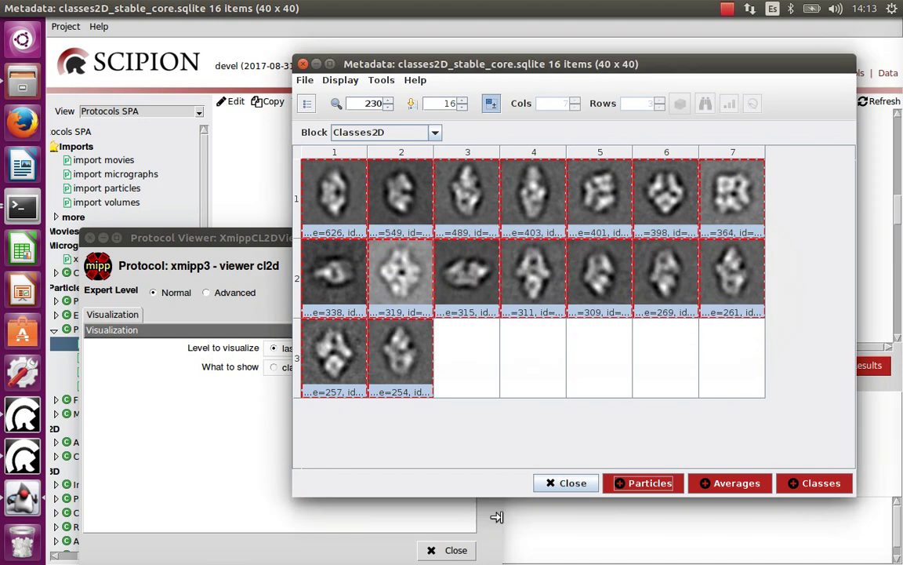
pyautogui.click(553, 484)
pyautogui.click(450, 550)
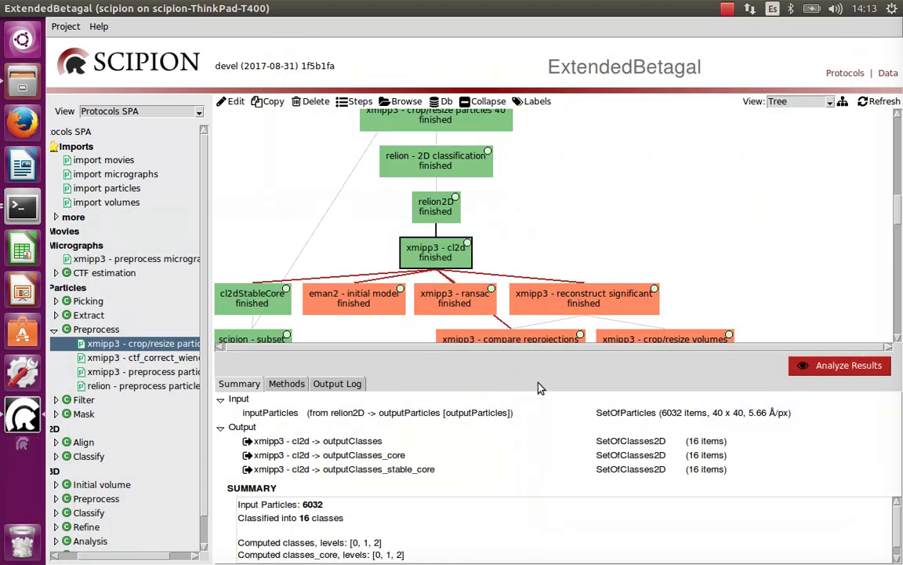
# Review the cl2dStableCore run's input, output and summary, bringing its box fully into view in the workflow tree
pyautogui.scroll(-3, 579, 243)
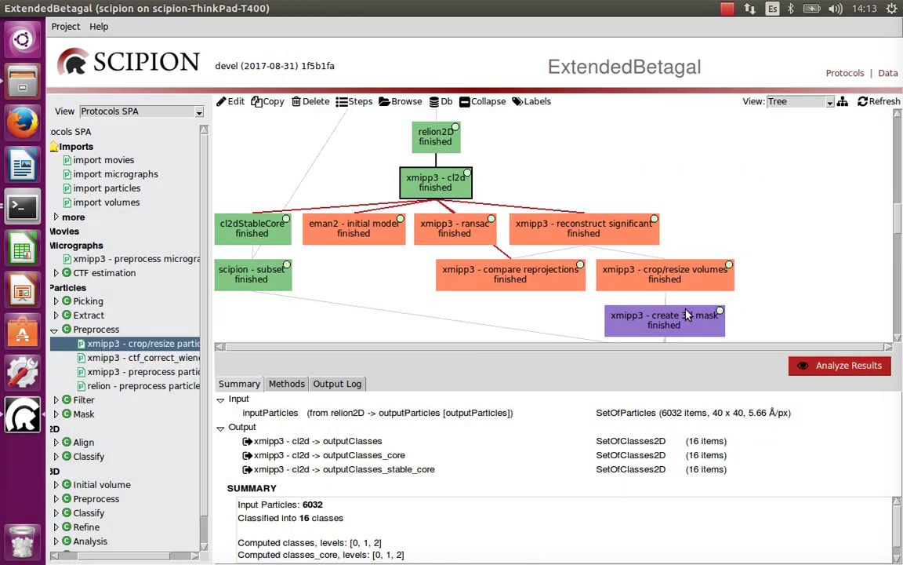
pyautogui.click(241, 232)
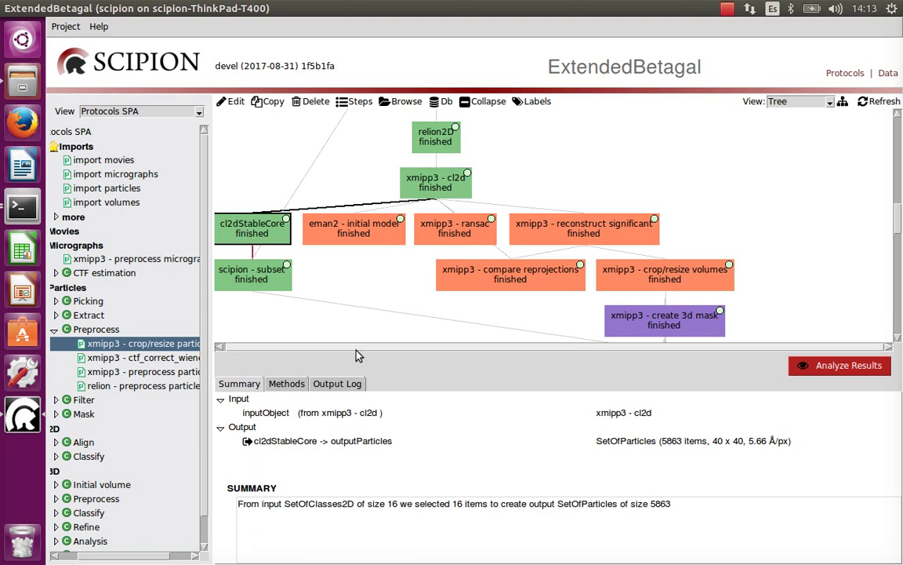
pyautogui.moveTo(360, 347); pyautogui.dragTo(310, 347)
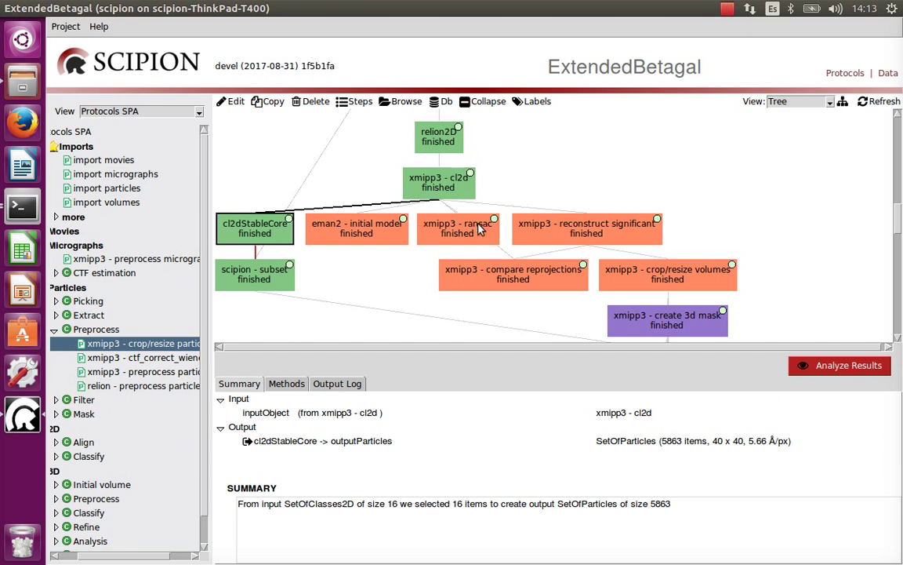
# Check the running times of the relion - 2D classification and xmipp3 - cl2d runs in the workflow tree
pyautogui.scroll(2, 463, 190)
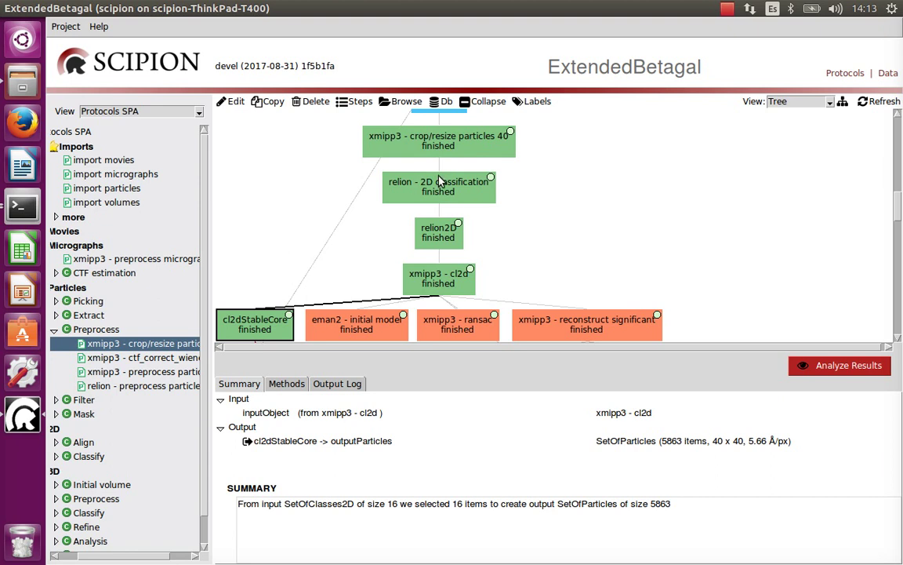
pyautogui.moveTo(440, 177)
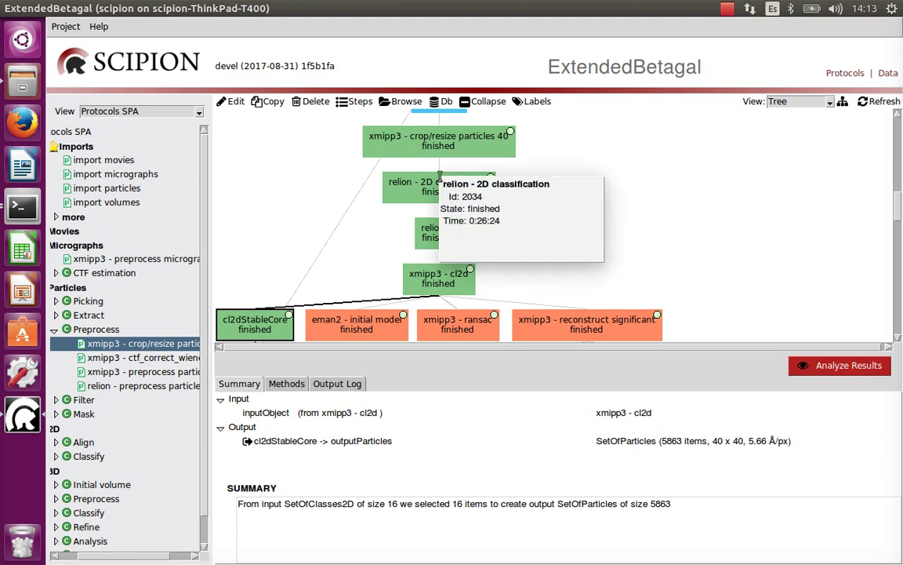
pyautogui.scroll(-1, 459, 203)
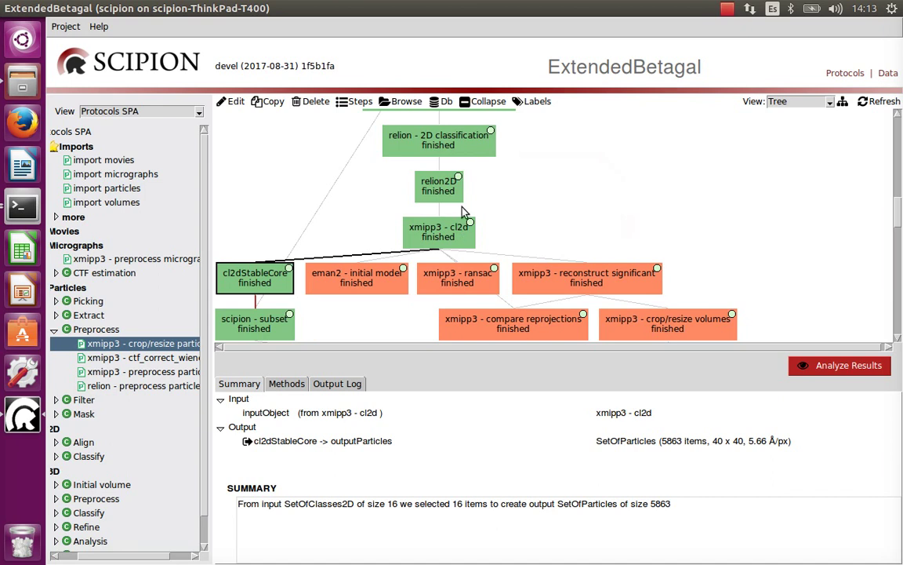
pyautogui.moveTo(455, 221)
pyautogui.moveTo(458, 240)
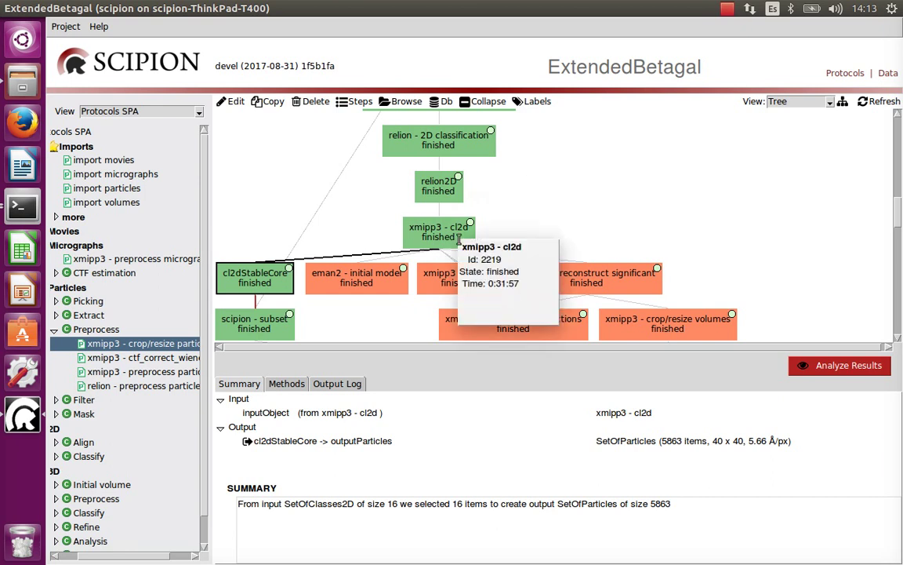
# Review the scipion - subset run's inputs, output and summary, and trace its branch past the crop/resize particles 40 run
pyautogui.click(263, 330)
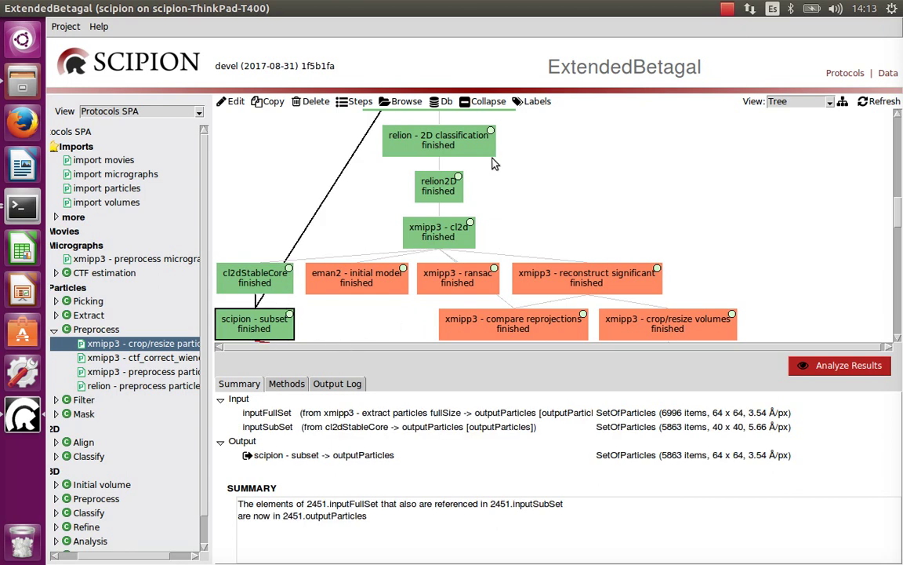
pyautogui.scroll(3, 498, 192)
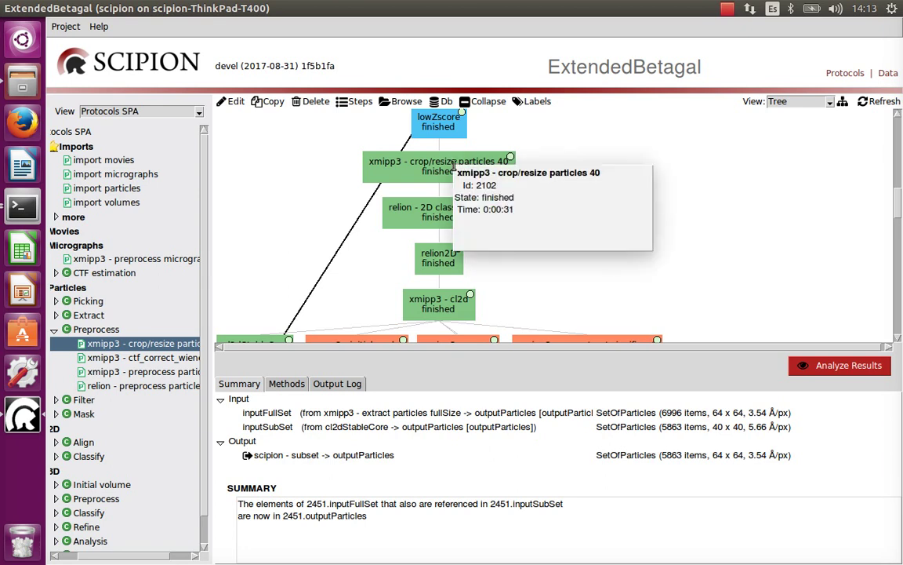
pyautogui.scroll(-1, 651, 234)
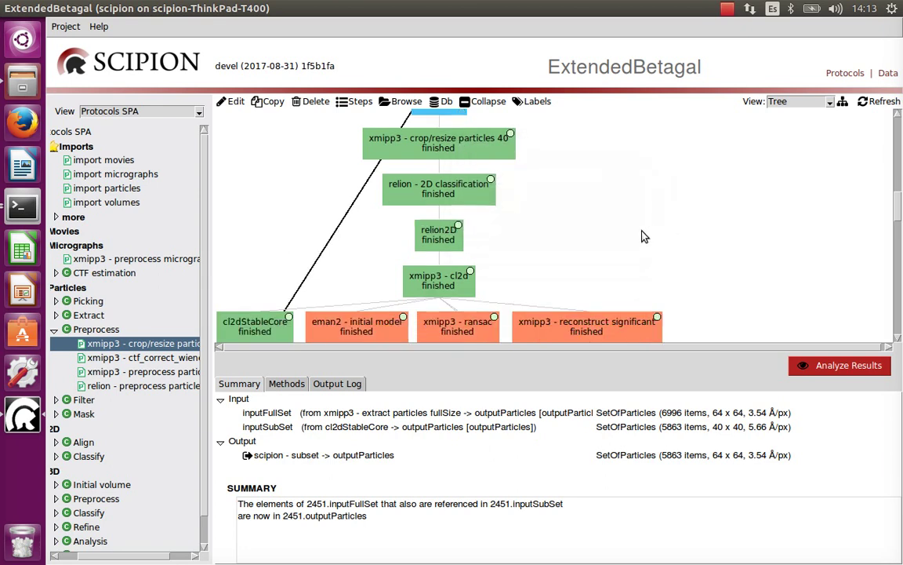
pyautogui.scroll(-3, 642, 236)
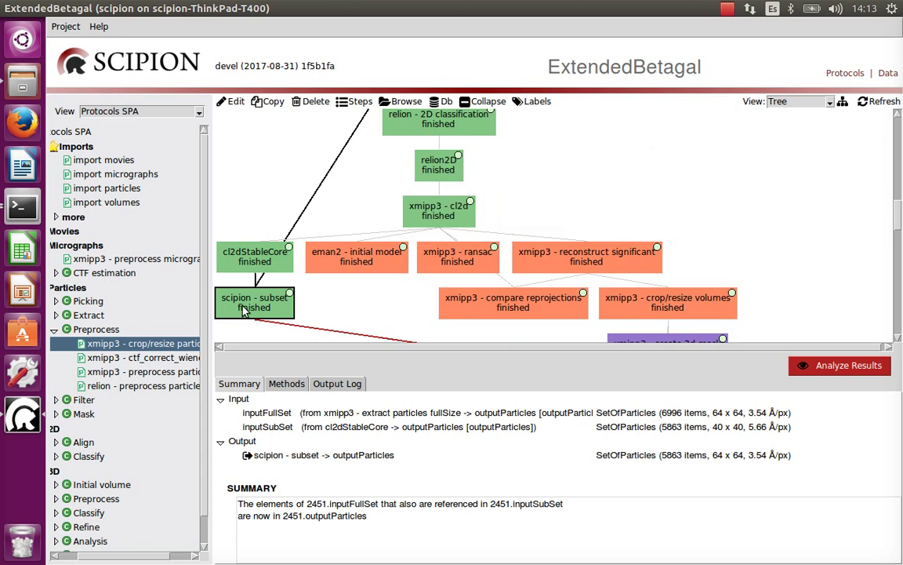
pyautogui.moveTo(243, 310)
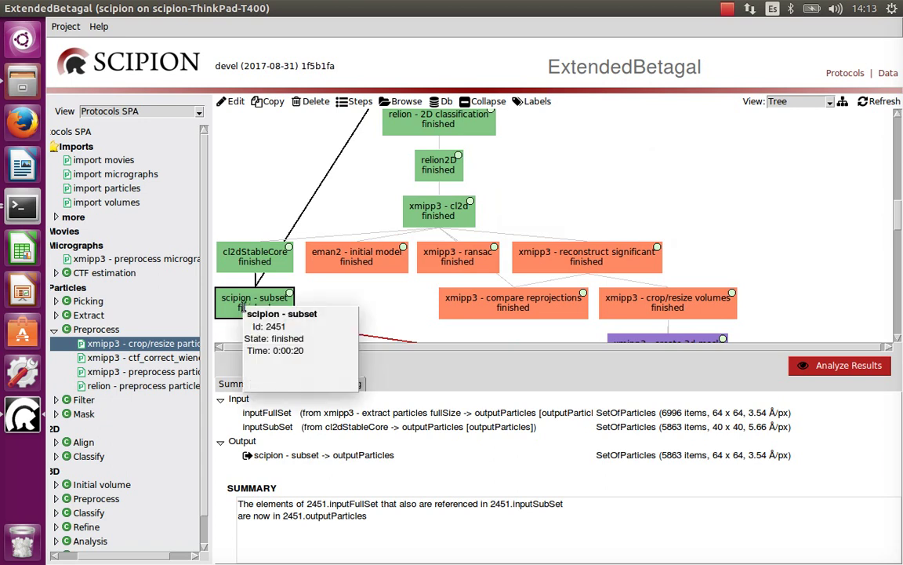
# Select the scipion - subset run's inputFullSet entry and locate its source run, xmipp3 - extract particles fullSize, in the tree
pyautogui.click(392, 414)
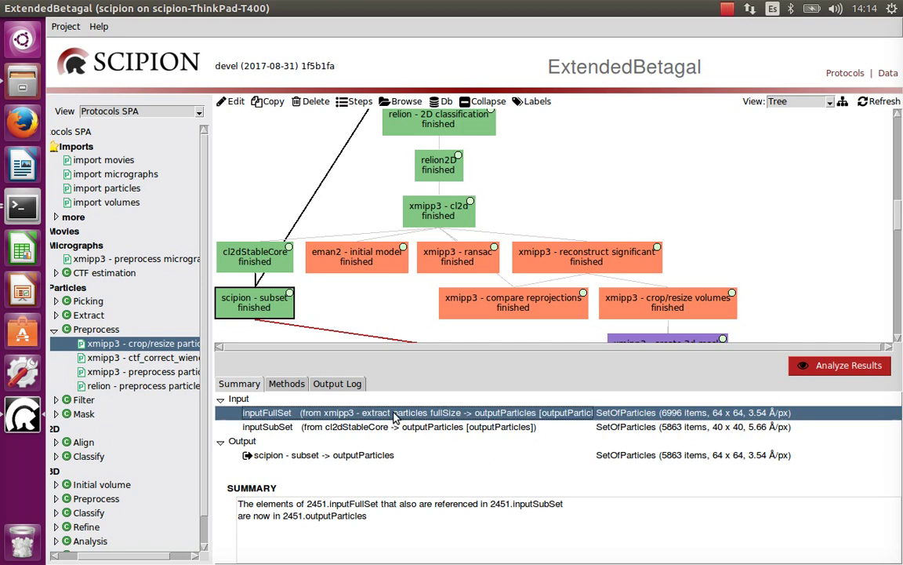
pyautogui.scroll(10, 780, 269)
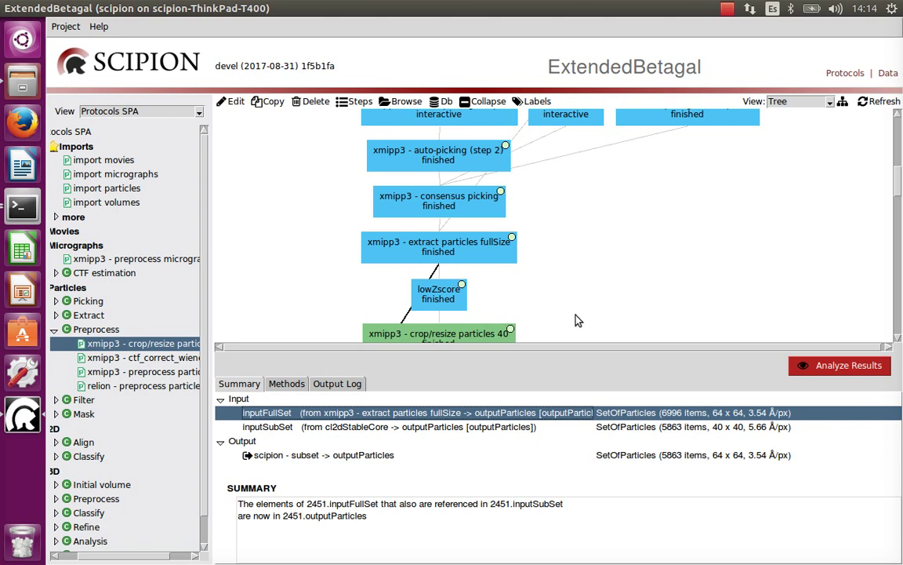
pyautogui.scroll(-5, 581, 298)
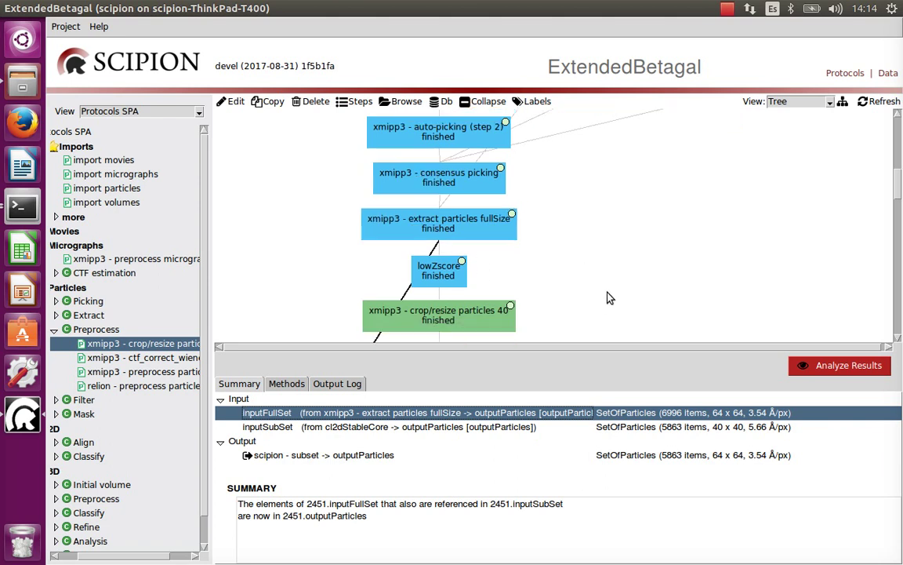
# Review the parameters of the scipion - subset run, including its full set, other set and set operation, and close the form
pyautogui.scroll(-10, 545, 283)
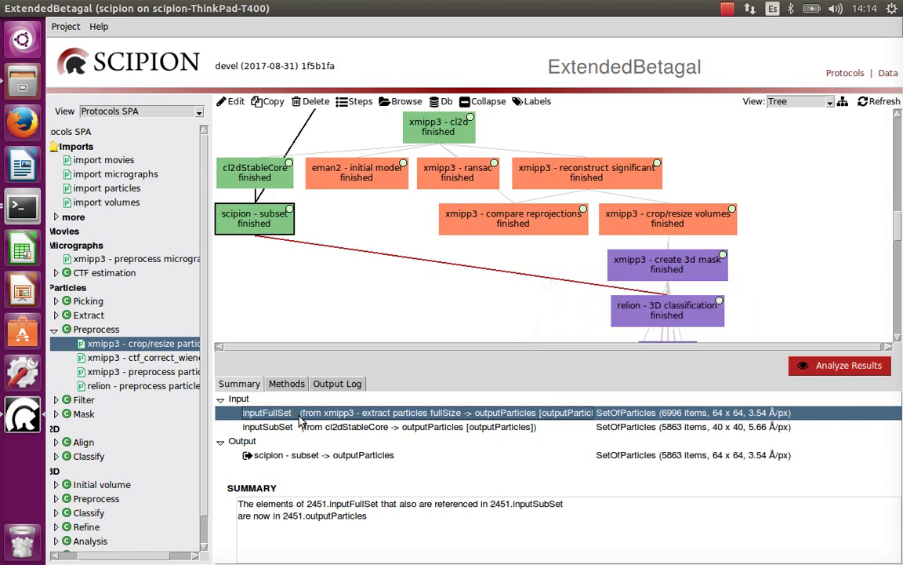
pyautogui.doubleClick(237, 217)
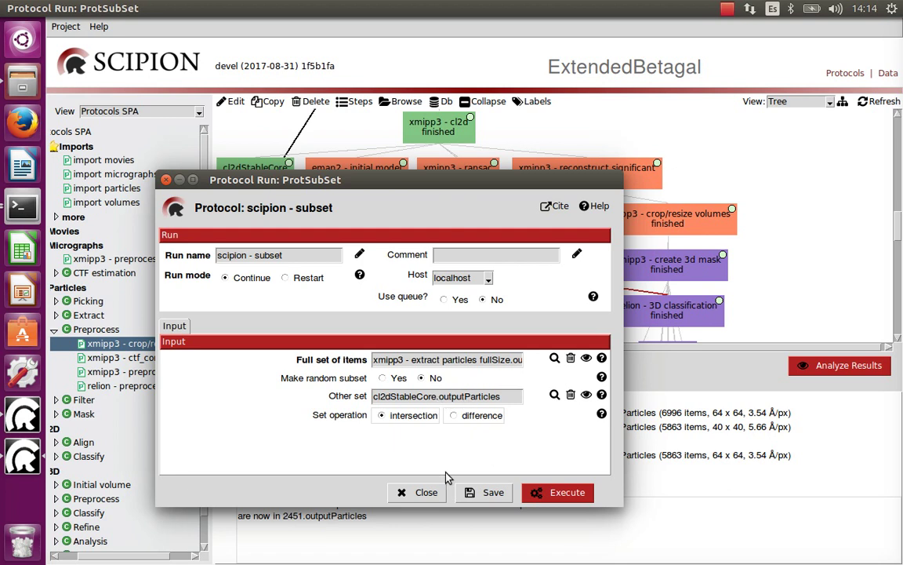
pyautogui.click(425, 494)
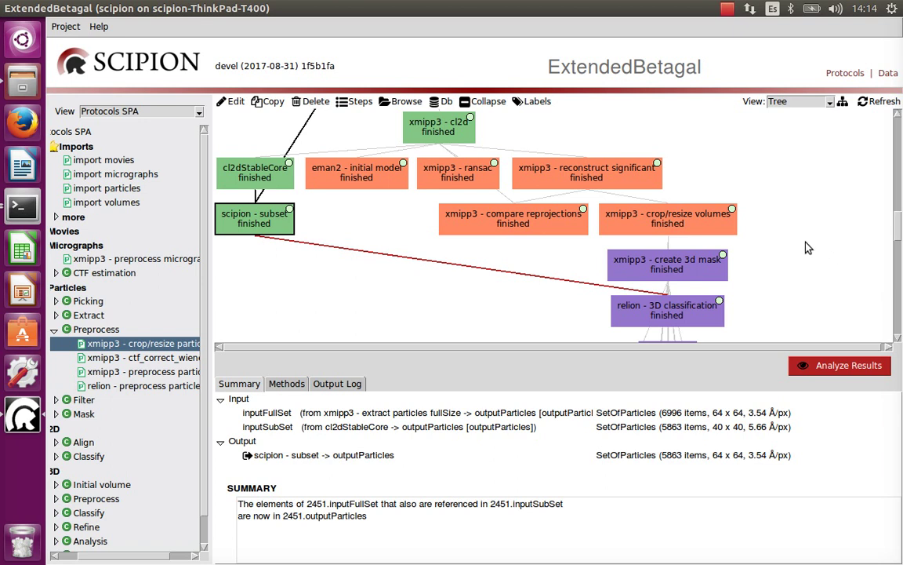
# View the xmipp3 - cl2d run's last-level stable core classes enlarged to 230%, and close the results
pyautogui.scroll(3, 809, 248)
pyautogui.click(452, 203)
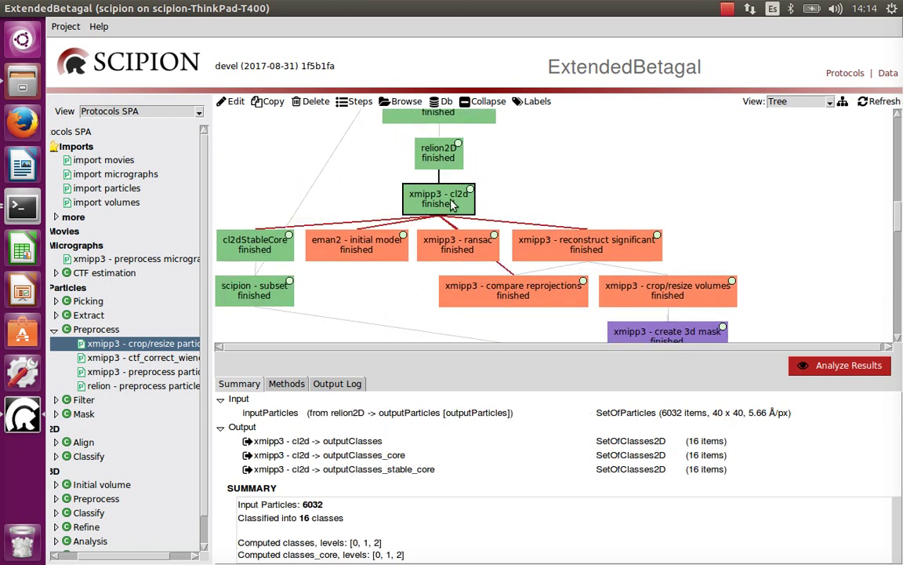
pyautogui.click(822, 365)
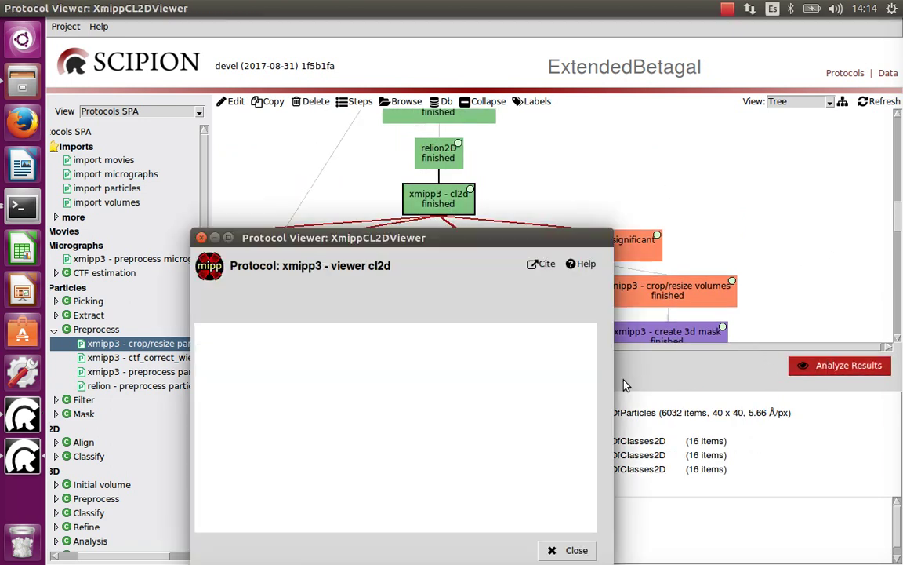
pyautogui.click(536, 373)
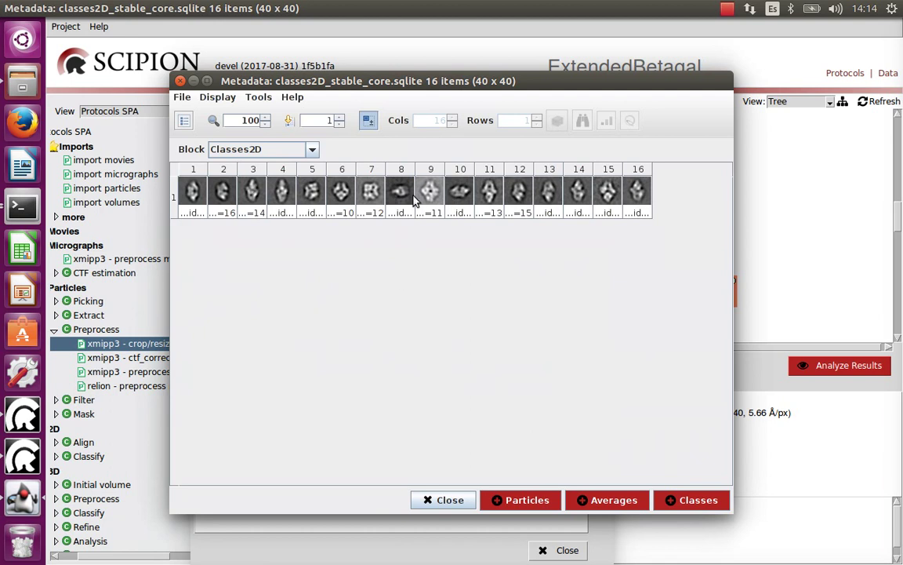
pyautogui.scroll(13, 418, 207)
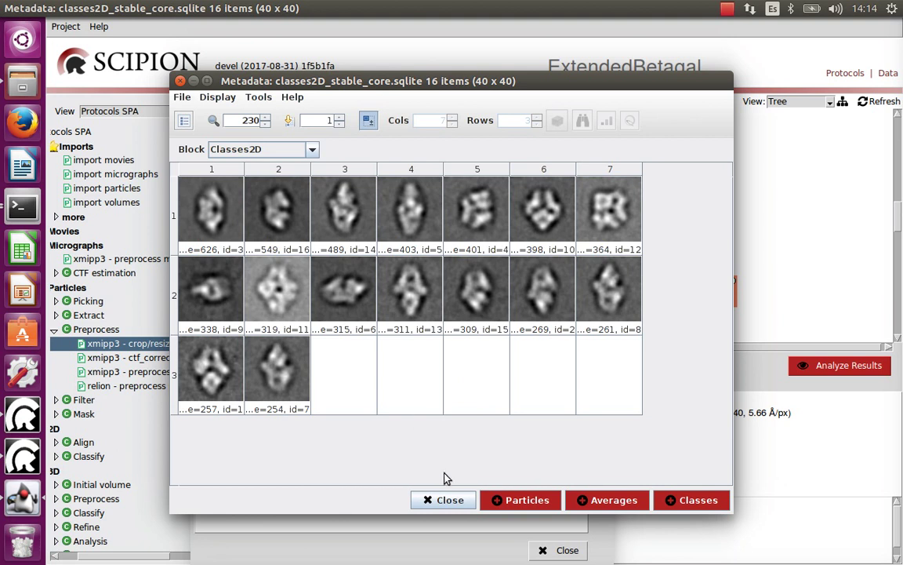
pyautogui.click(450, 495)
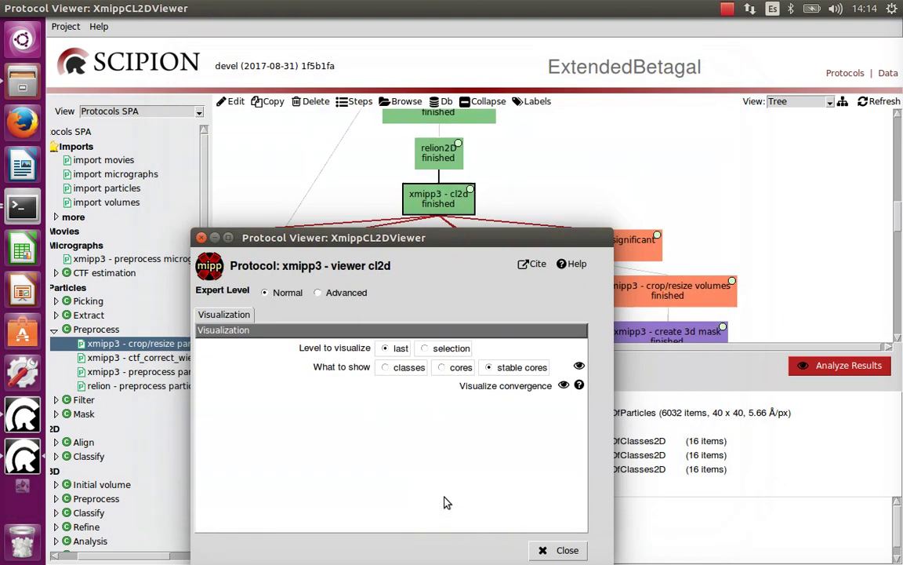
pyautogui.click(563, 551)
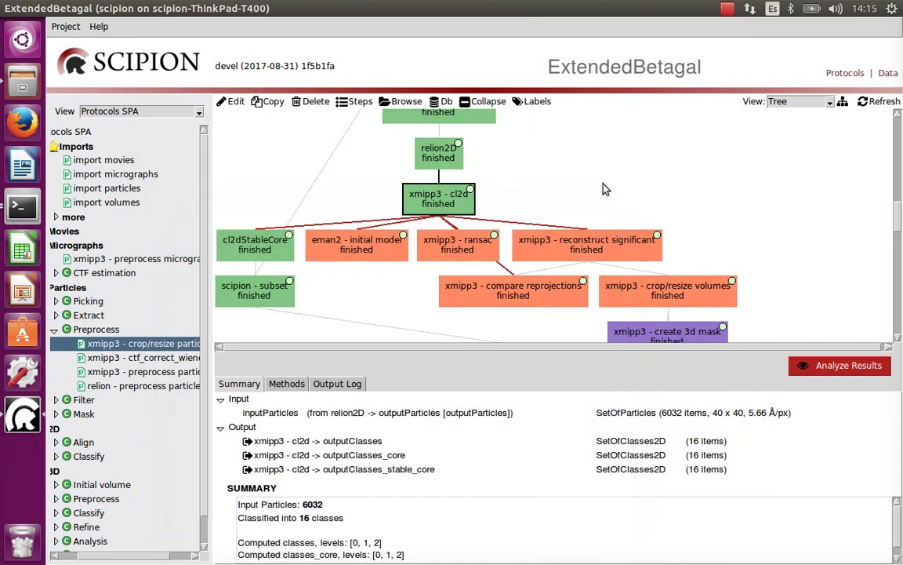
# Collapse the Particles Preprocess group and review the protocols offered under 3D Initial volume
pyautogui.click(54, 330)
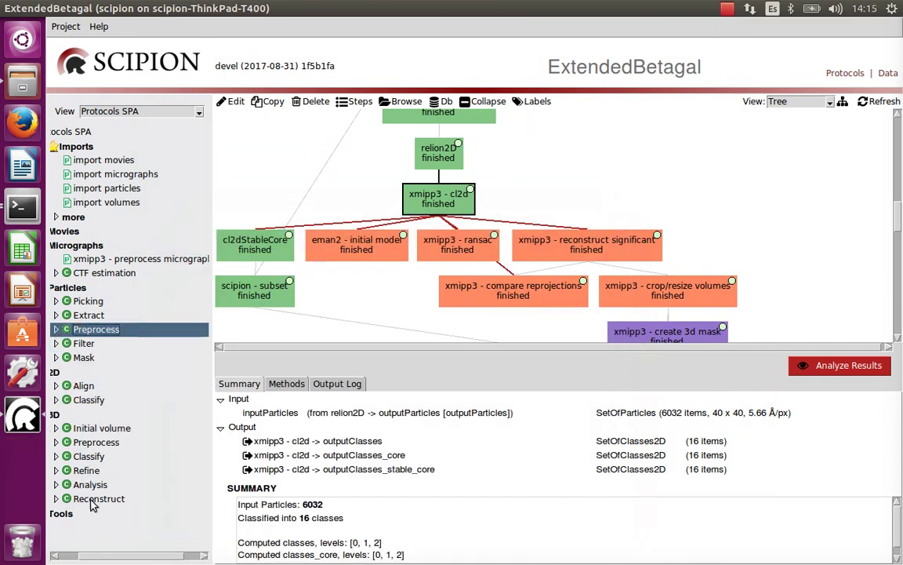
pyautogui.moveTo(93, 556); pyautogui.dragTo(68, 555)
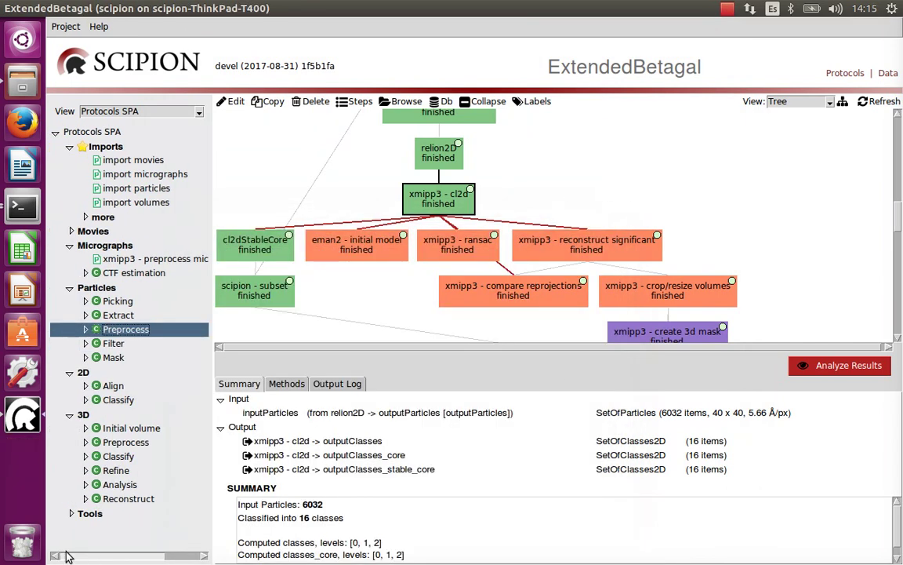
pyautogui.click(86, 428)
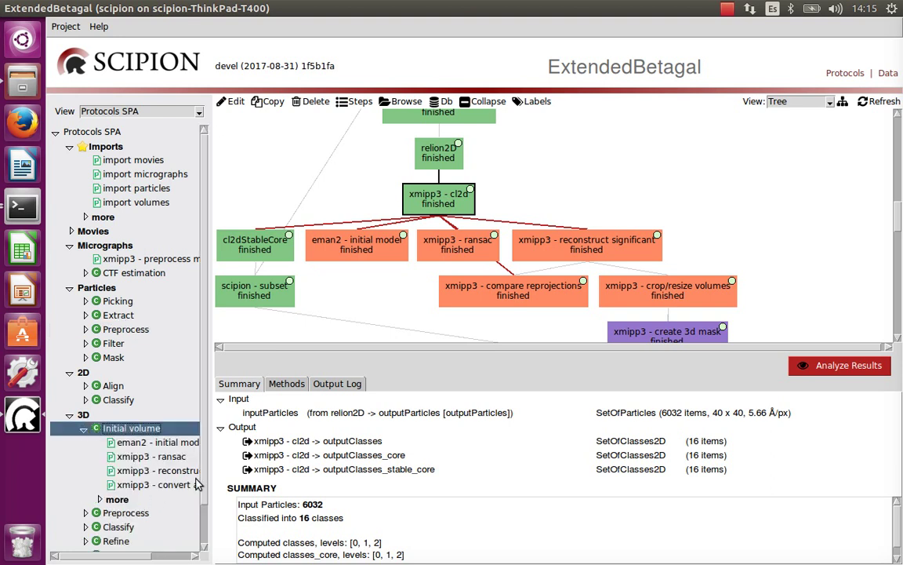
pyautogui.scroll(-1, 202, 459)
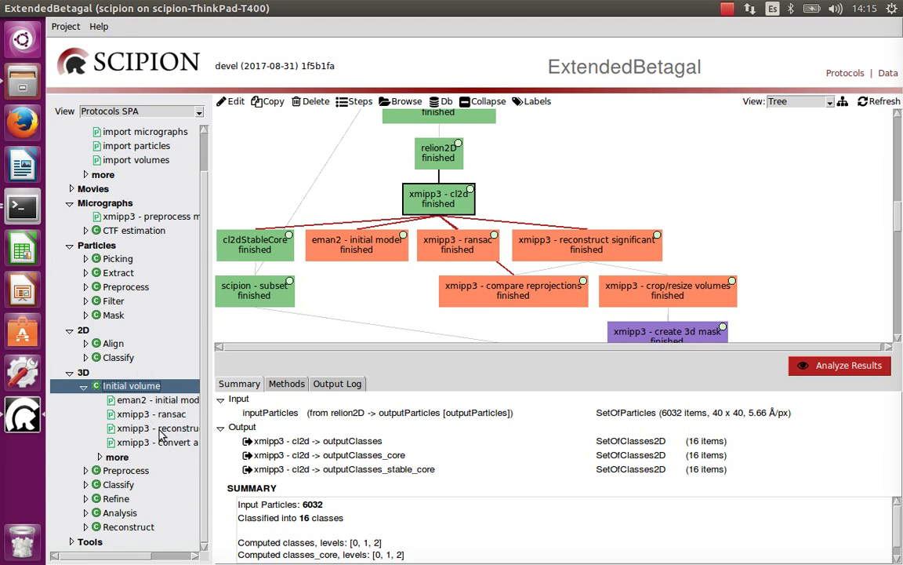
pyautogui.moveTo(126, 558); pyautogui.dragTo(161, 556)
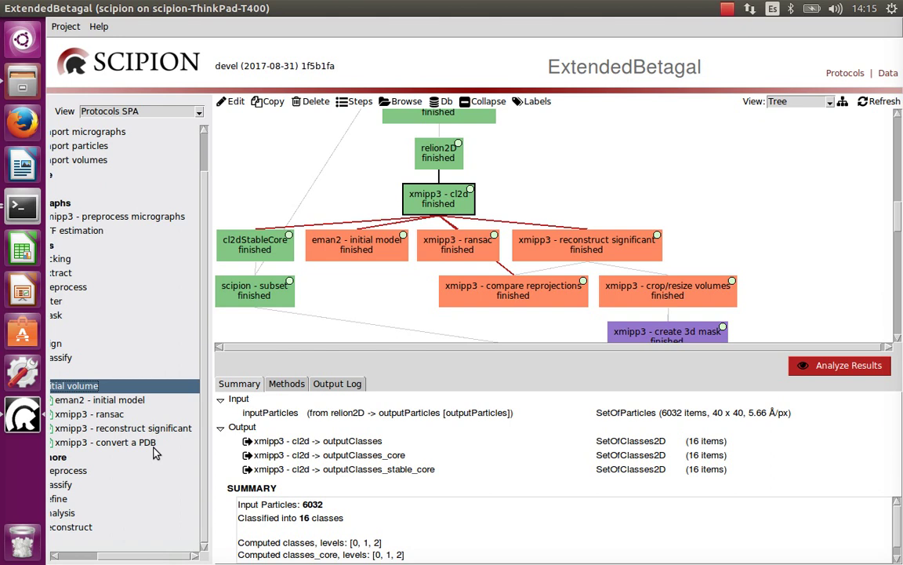
pyautogui.click(163, 556)
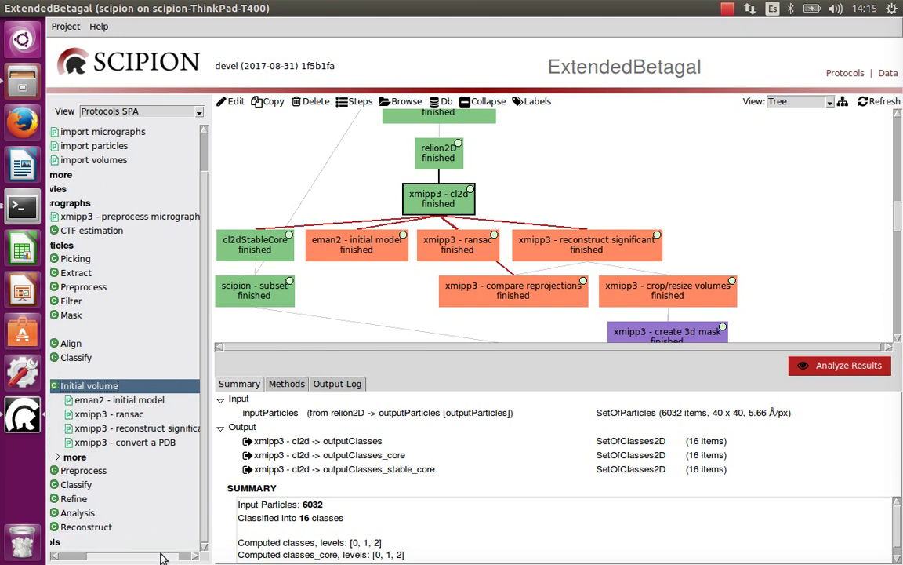
# Review the 3D Preprocess protocols, collapse that group and highlight eman2 - initial model under Initial volume
pyautogui.click(54, 471)
pyautogui.scroll(-3, 135, 471)
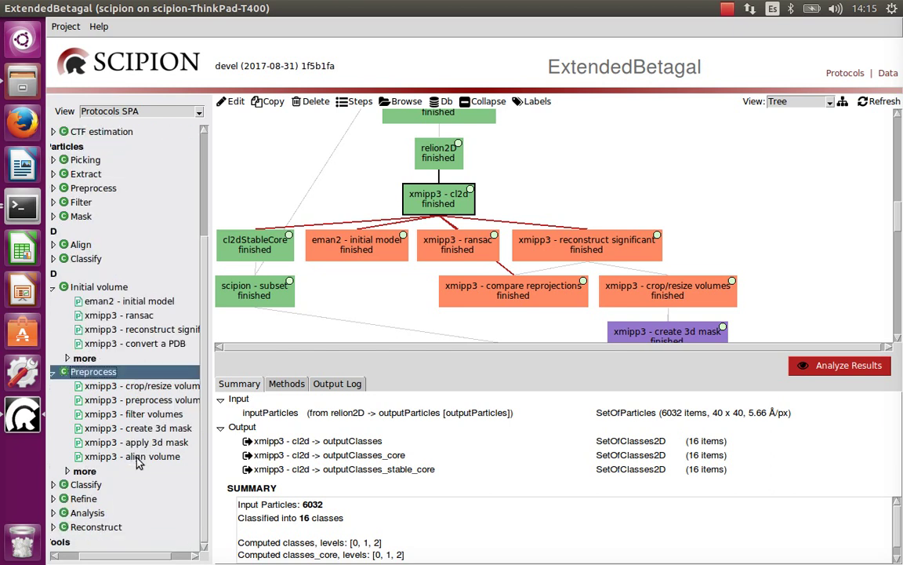
pyautogui.click(133, 416)
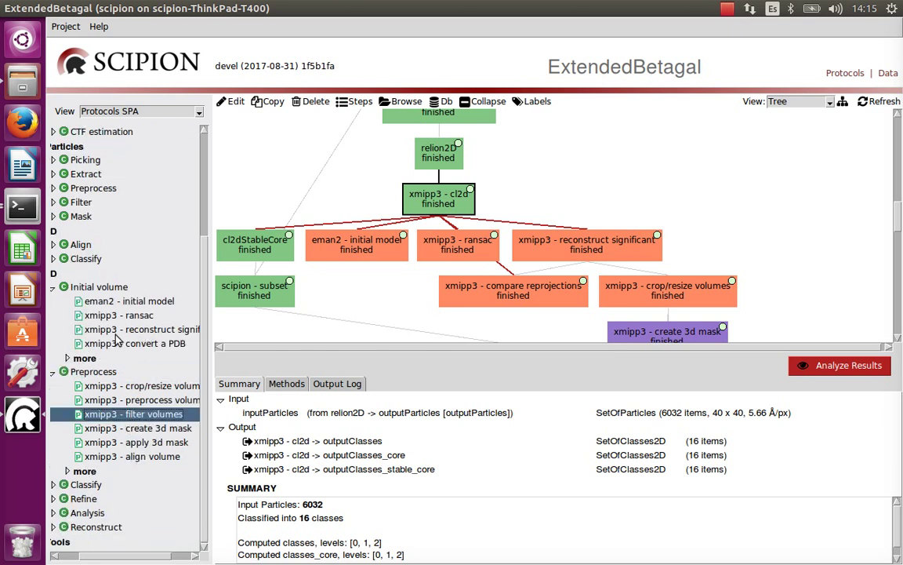
pyautogui.click(53, 373)
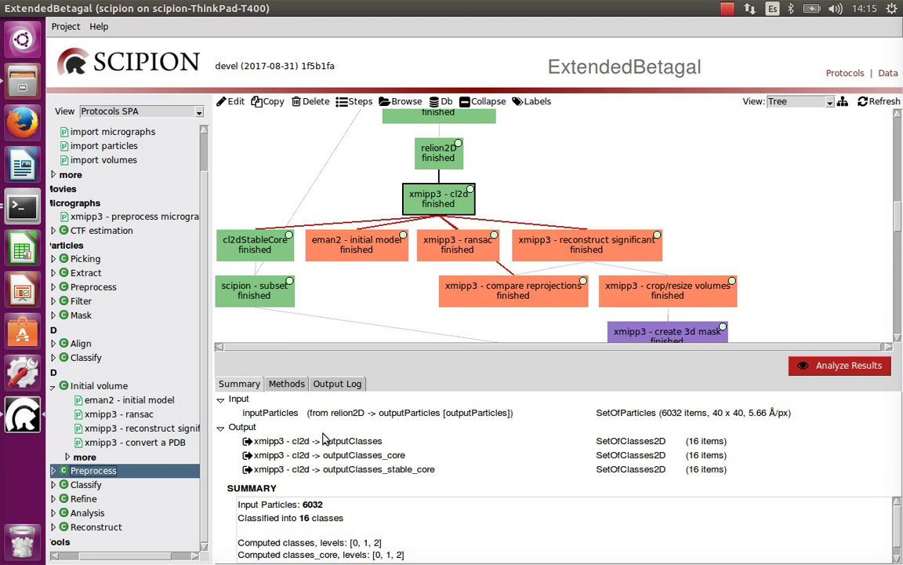
pyautogui.click(125, 401)
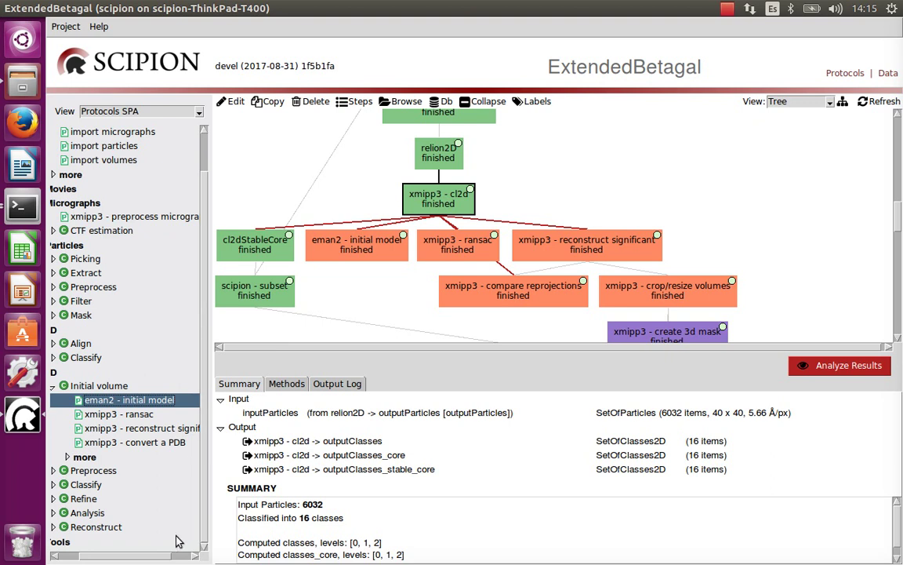
# Review the eman2 - initial model run's parameters, including its input averages and symmetry group, and close the form
pyautogui.click(376, 248)
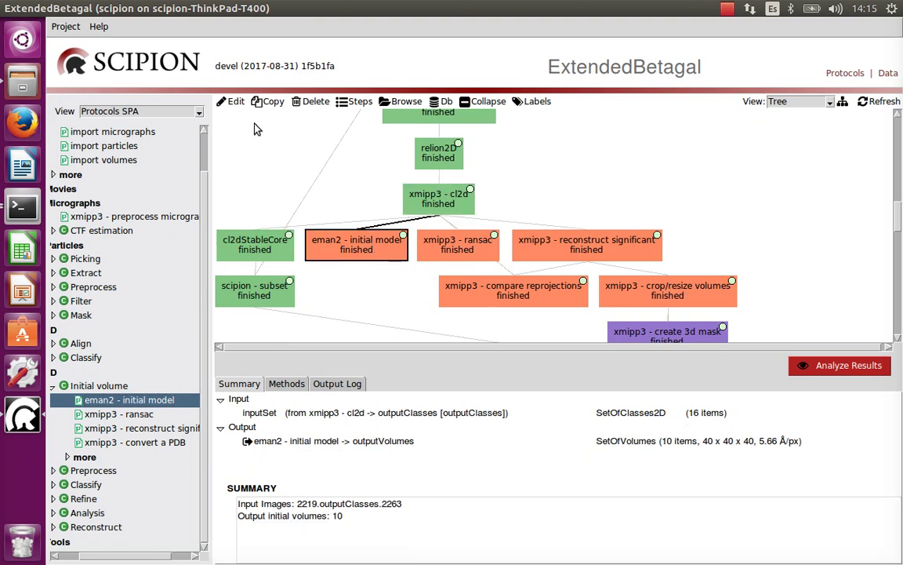
pyautogui.click(234, 102)
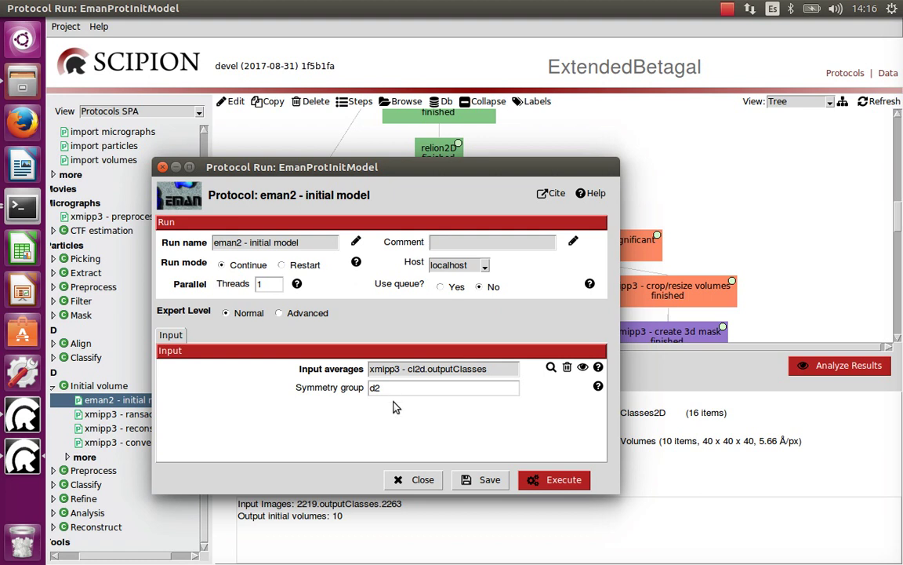
pyautogui.click(373, 388)
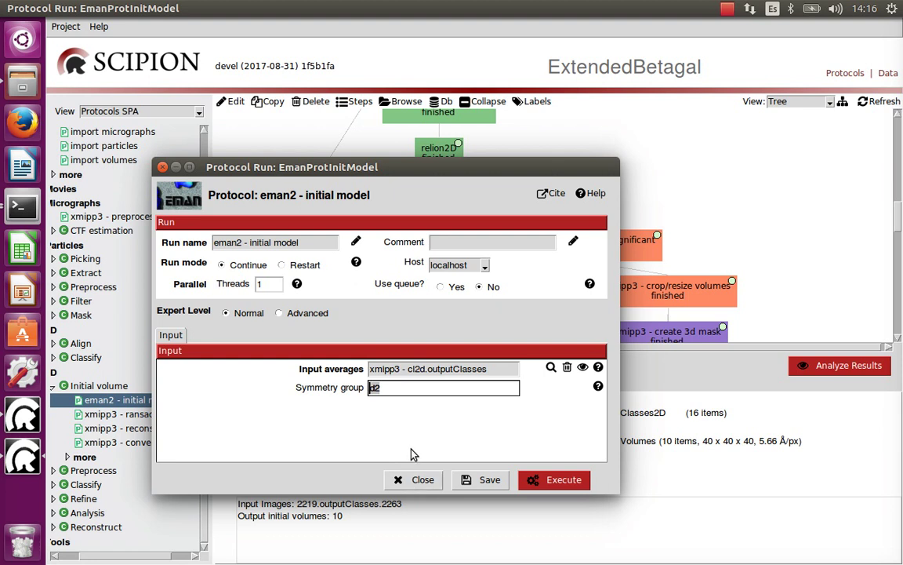
pyautogui.click(416, 479)
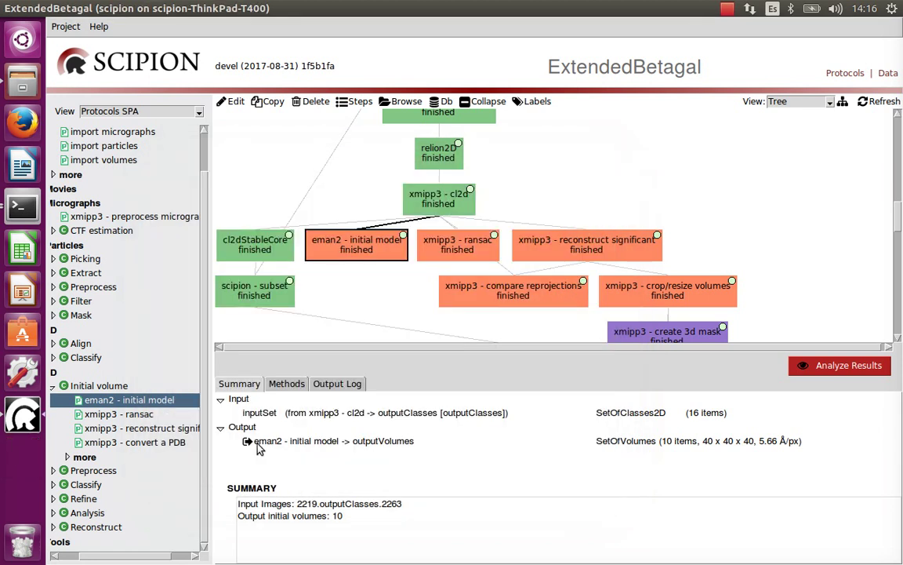
# Inspect the inputs, outputs and summaries of the xmipp3 - ransac and xmipp3 - reconstruct significant runs
pyautogui.click(443, 250)
pyautogui.click(235, 101)
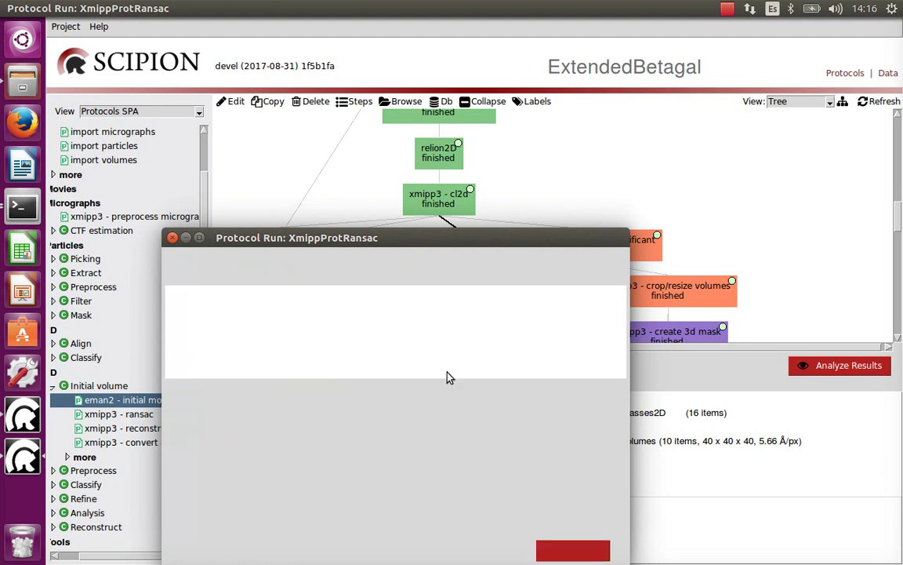
pyautogui.click(173, 238)
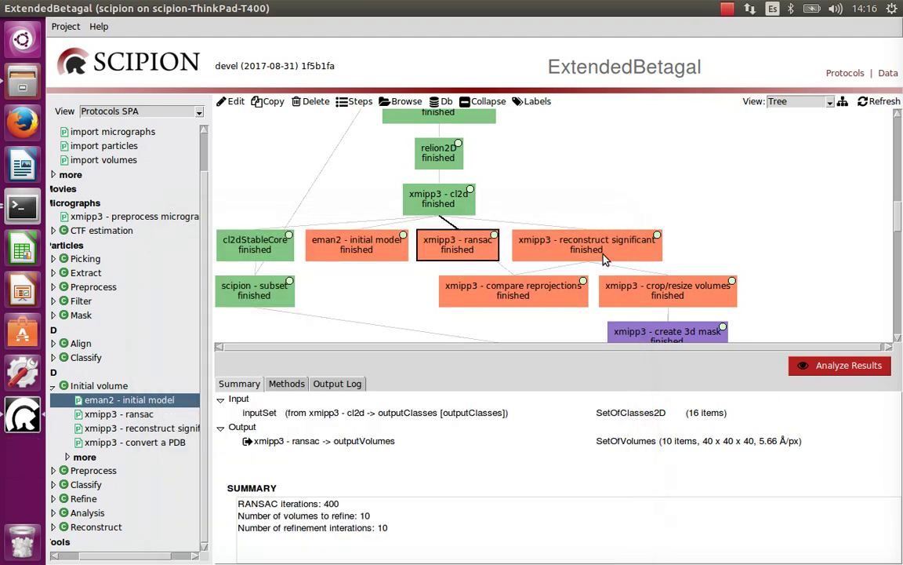
pyautogui.click(603, 255)
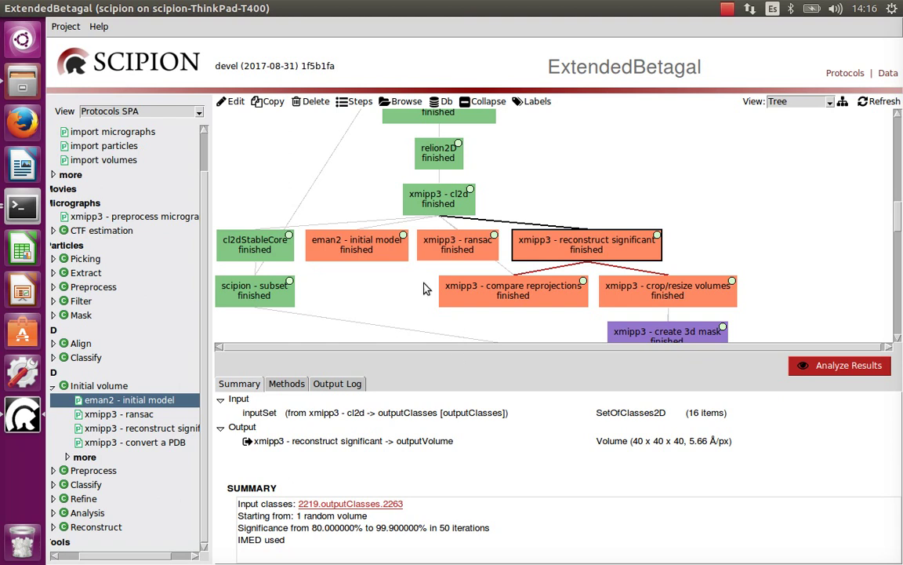
# View the eman2 - initial model output volumes, open the slices of eman initial model 01 and look through the volume list
pyautogui.click(349, 247)
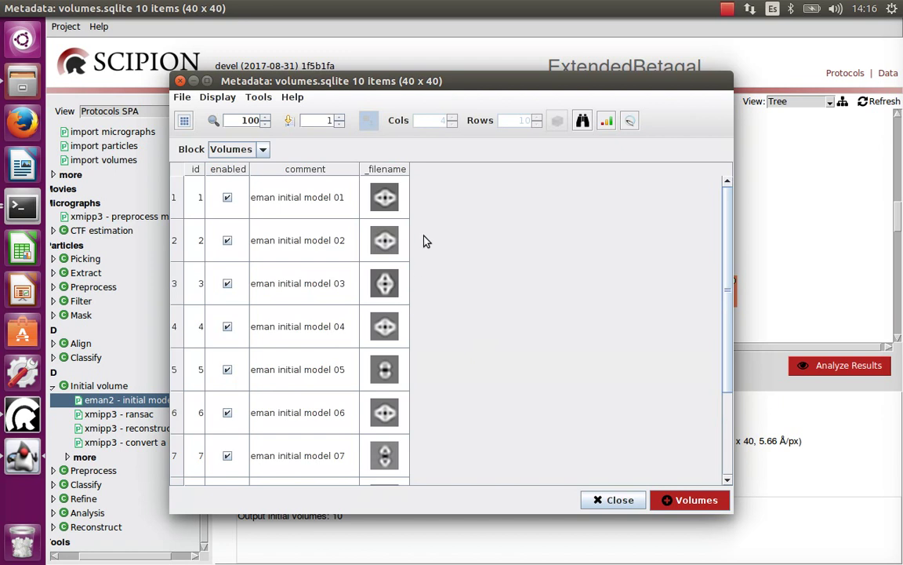
pyautogui.doubleClick(353, 183)
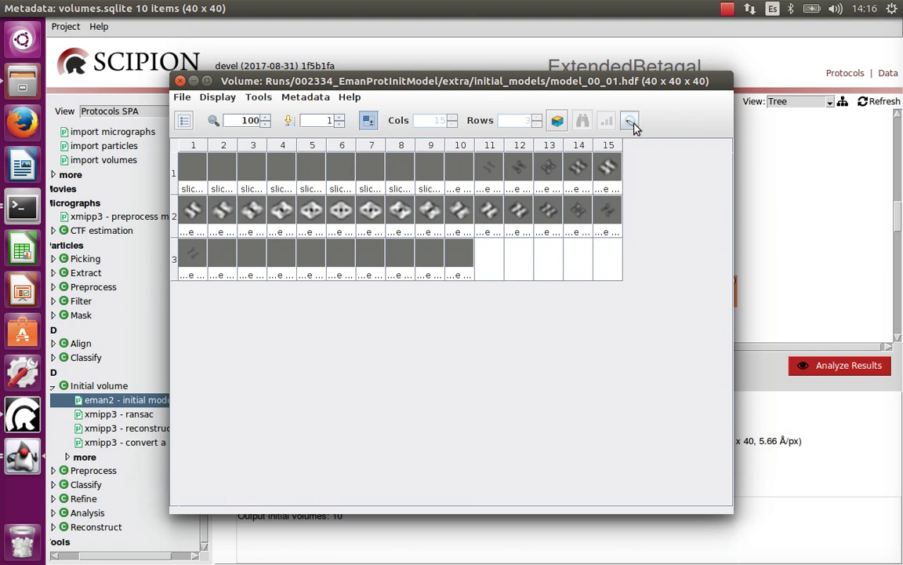
pyautogui.moveTo(538, 89); pyautogui.dragTo(643, 88)
pyautogui.moveTo(259, 81); pyautogui.dragTo(197, 95)
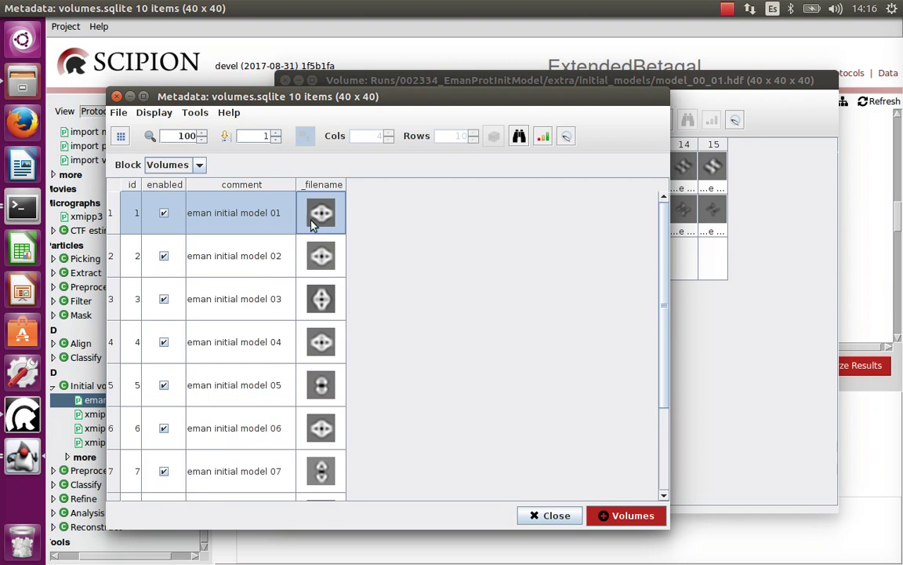
pyautogui.scroll(-3, 313, 235)
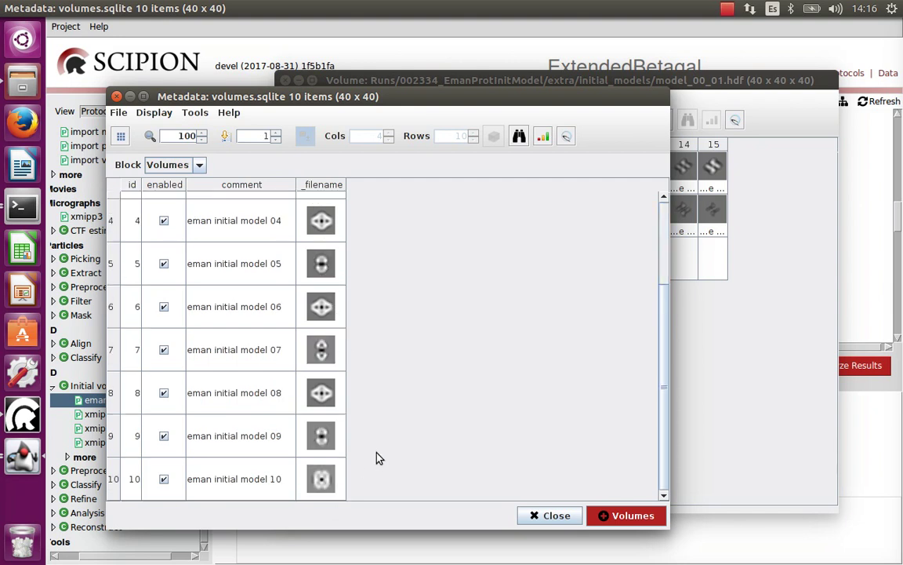
pyautogui.scroll(3, 361, 445)
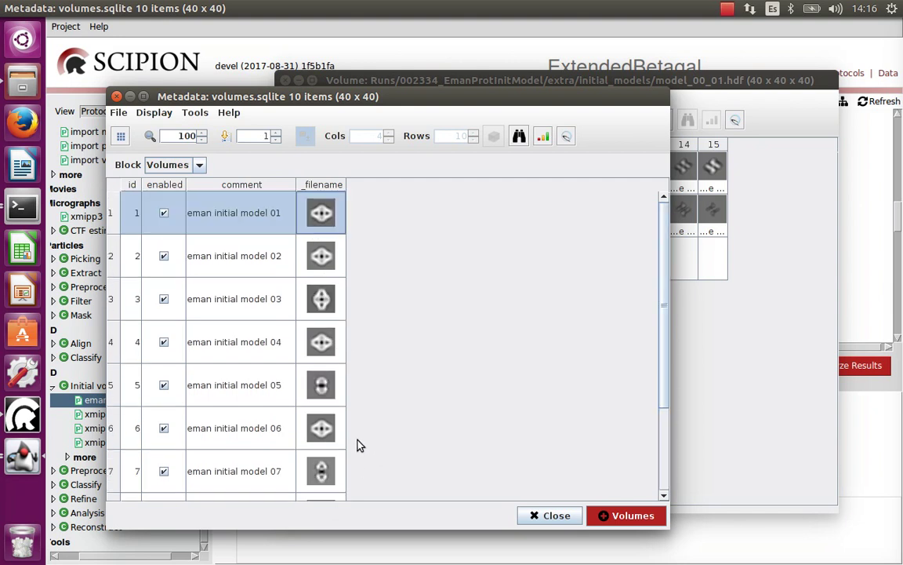
# Bring the model_00_01.hdf slices to the front and reslice the volume along Y Negative (Top)
pyautogui.click(710, 372)
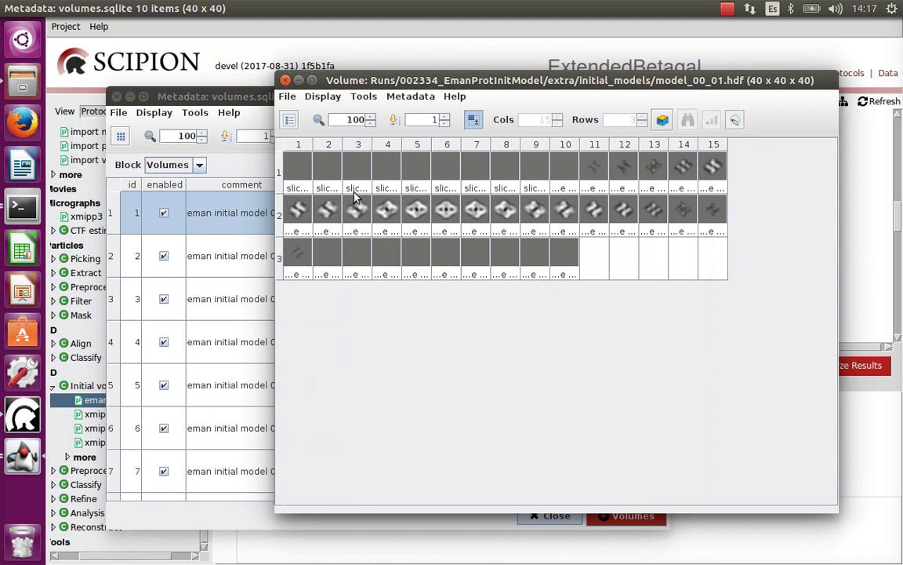
pyautogui.moveTo(343, 77); pyautogui.dragTo(388, 56)
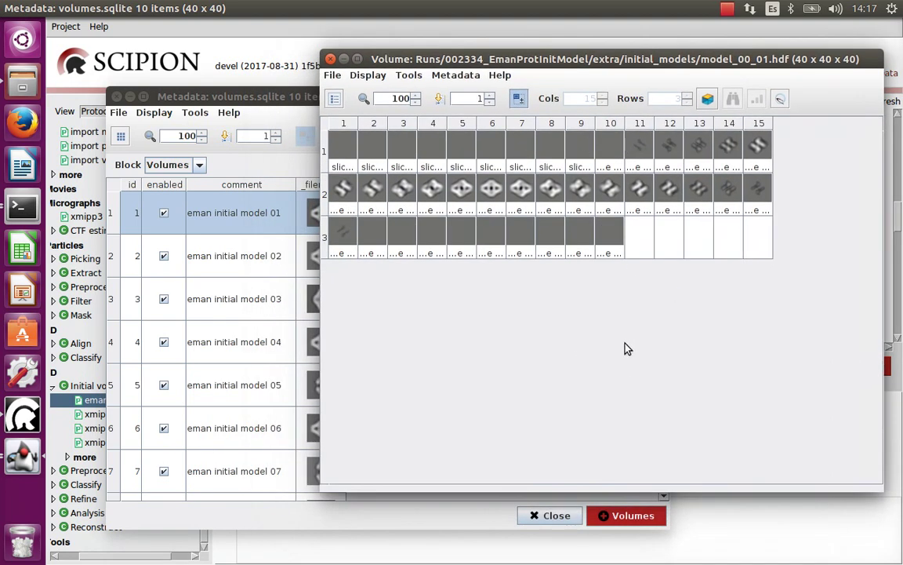
pyautogui.click(709, 98)
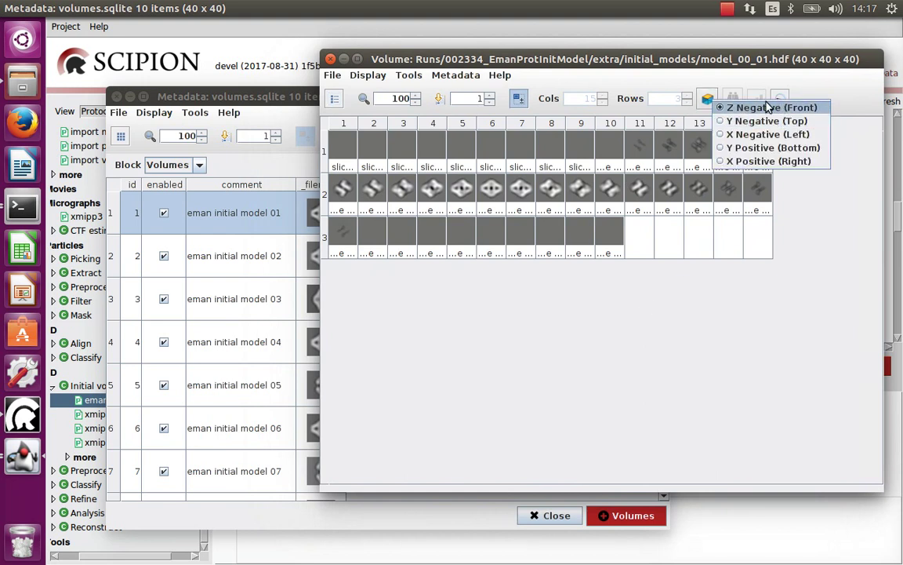
pyautogui.click(749, 122)
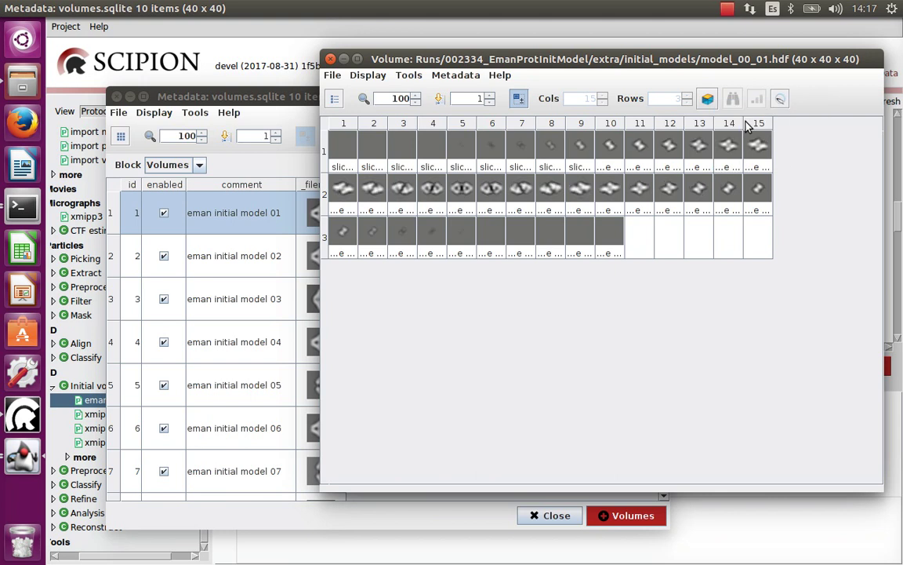
# Reslice the model_00_01.hdf volume along X Negative (Left) and open it in UCSF Chimera
pyautogui.click(709, 98)
pyautogui.click(737, 134)
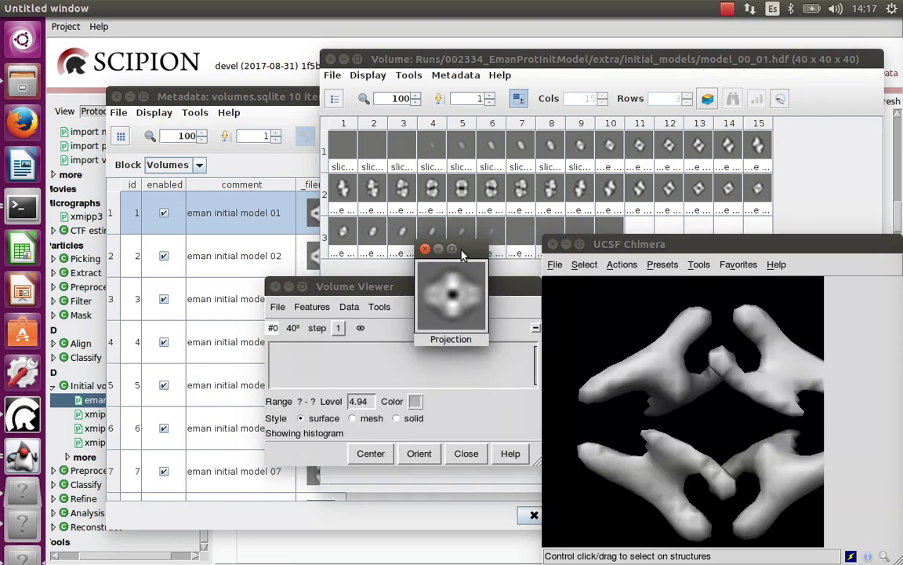
pyautogui.moveTo(387, 193); pyautogui.dragTo(277, 154)
# Set the model_00_01.hdf surface level to 2.68, inspect the surface from several angles and close Chimera
pyautogui.click(447, 368)
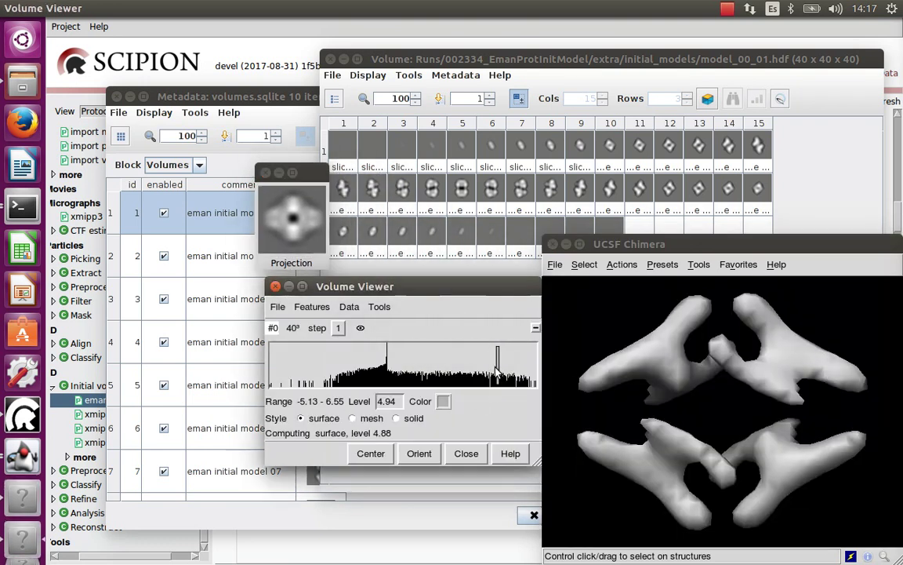
pyautogui.moveTo(536, 403); pyautogui.dragTo(726, 427)
pyautogui.scroll(-3, 736, 445)
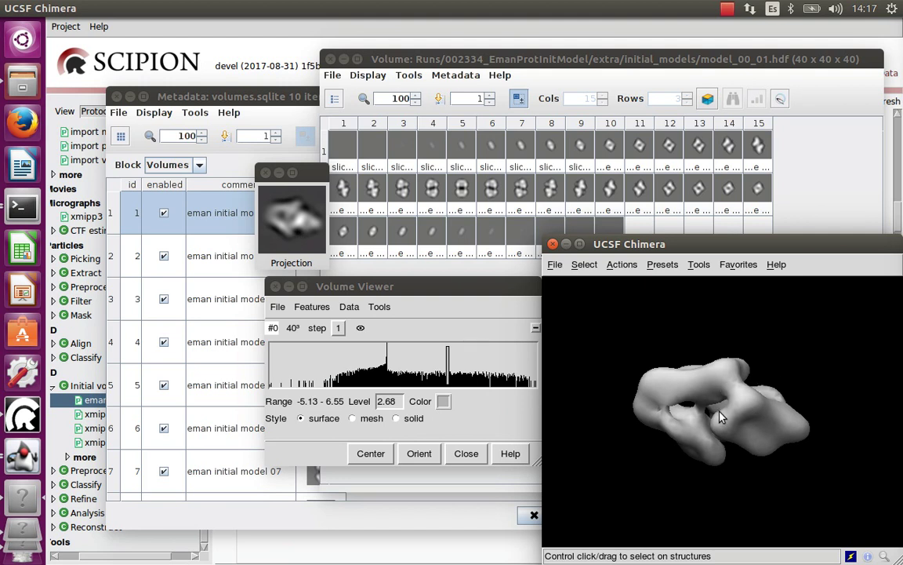
pyautogui.scroll(5, 720, 416)
pyautogui.scroll(-3, 720, 418)
pyautogui.scroll(3, 716, 423)
pyautogui.moveTo(713, 381); pyautogui.dragTo(729, 453)
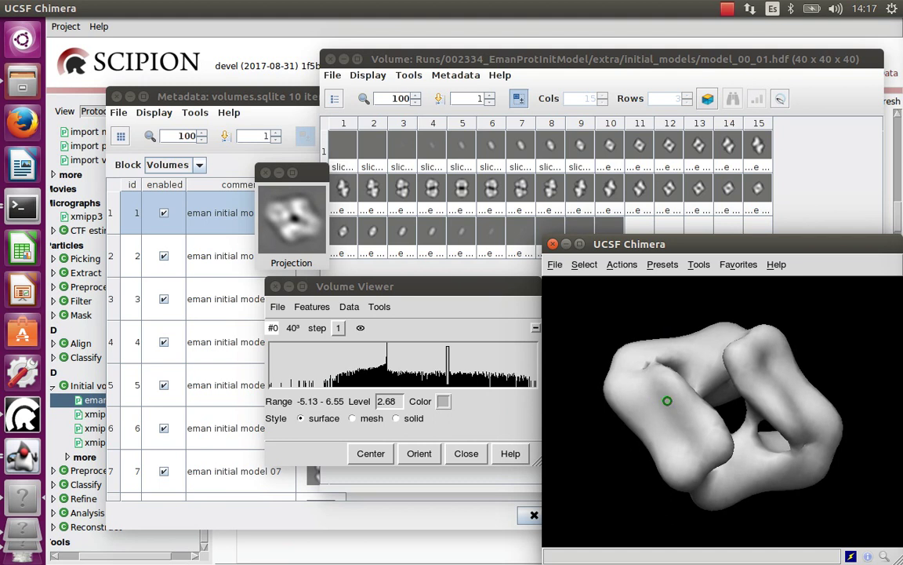
pyautogui.moveTo(665, 403); pyautogui.dragTo(741, 425)
pyautogui.moveTo(685, 439); pyautogui.dragTo(693, 418)
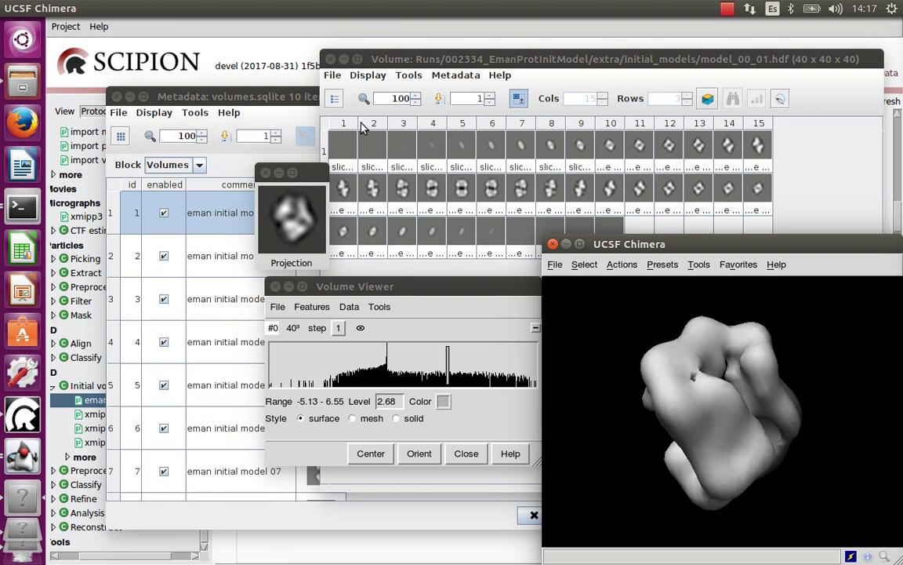
pyautogui.click(553, 244)
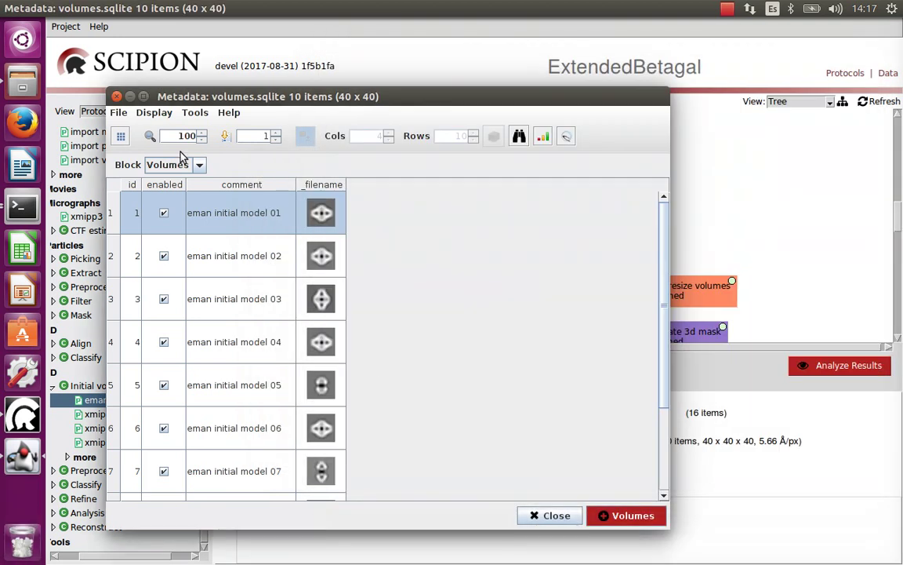
# Open the slices of eman initial model 10 and display that volume in UCSF Chimera
pyautogui.scroll(-3, 322, 439)
pyautogui.click(322, 484)
pyautogui.doubleClick(322, 483)
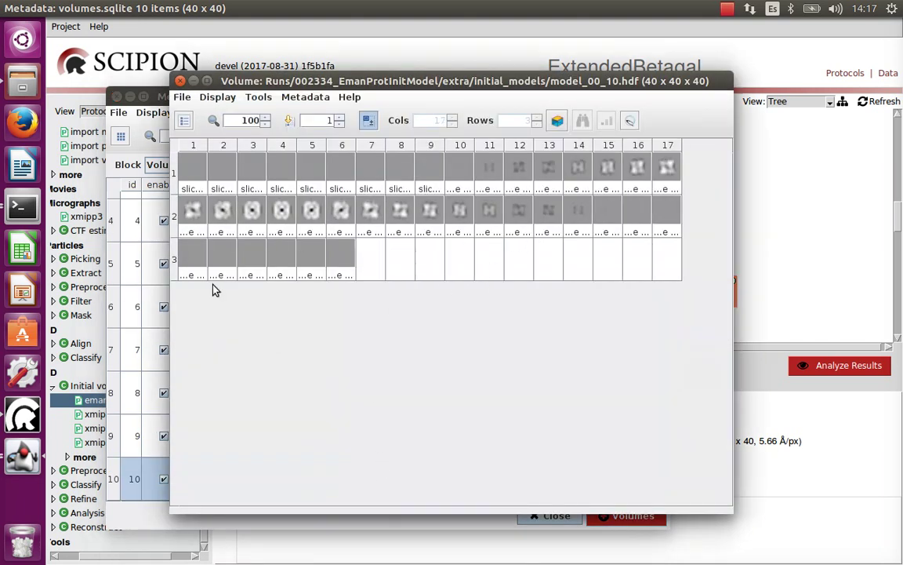
pyautogui.click(632, 122)
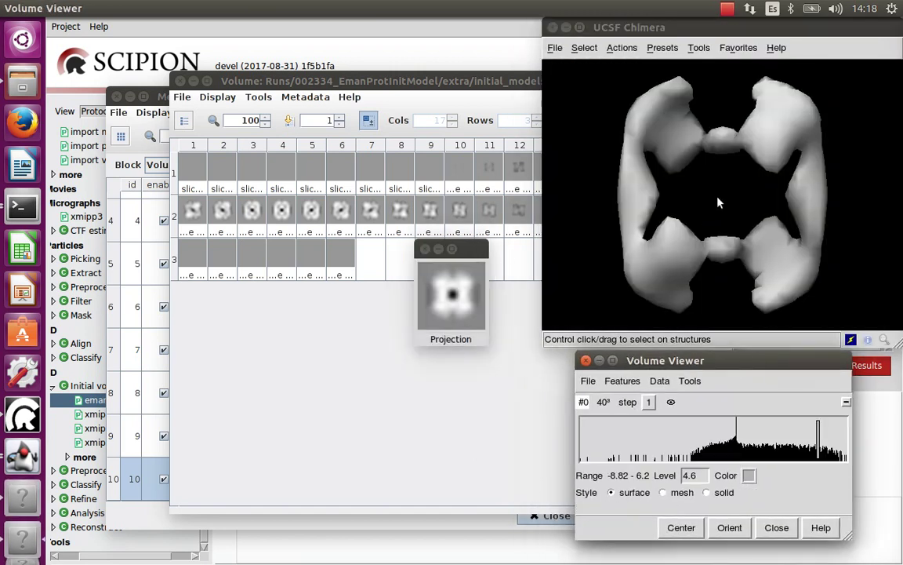
# Set the surface level of eman initial model 10 to 2.33, examine its shape from several angles and close the 3D view
pyautogui.moveTo(818, 435); pyautogui.dragTo(778, 433)
pyautogui.moveTo(781, 314); pyautogui.dragTo(765, 277)
pyautogui.moveTo(765, 277)
pyautogui.mouseDown()
pyautogui.moveTo(766, 258)
pyautogui.moveTo(752, 242)
pyautogui.moveTo(759, 279)
pyautogui.mouseUp()
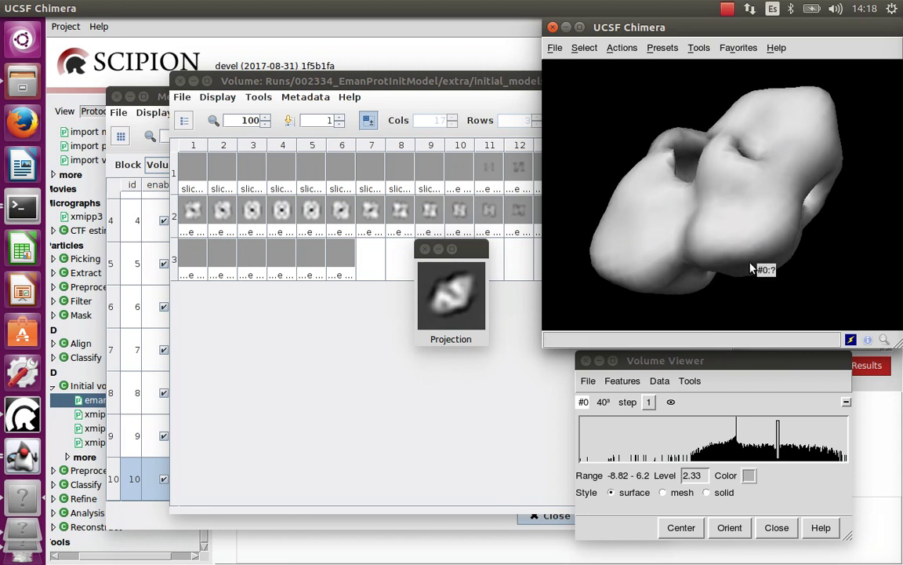
pyautogui.moveTo(798, 295); pyautogui.dragTo(755, 227)
pyautogui.scroll(-3, 754, 254)
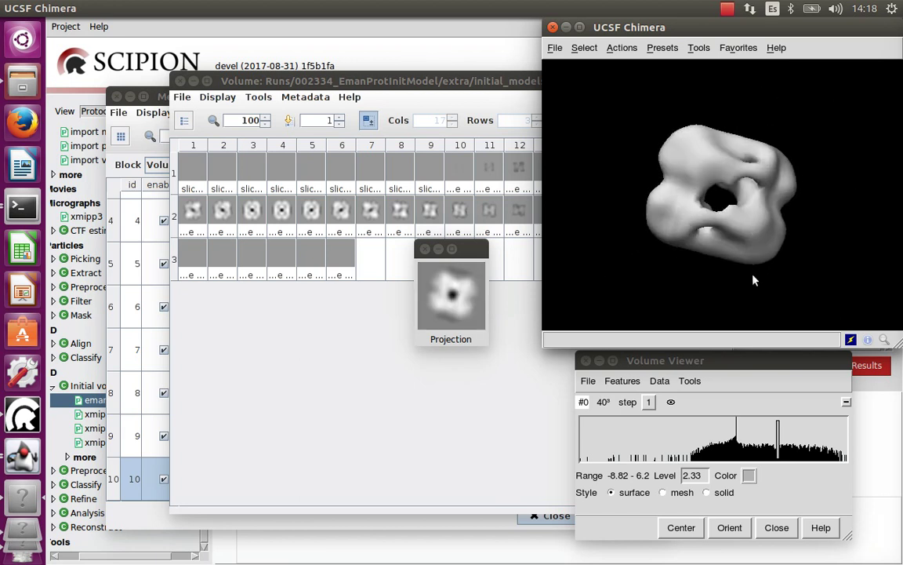
pyautogui.moveTo(683, 163); pyautogui.dragTo(781, 211)
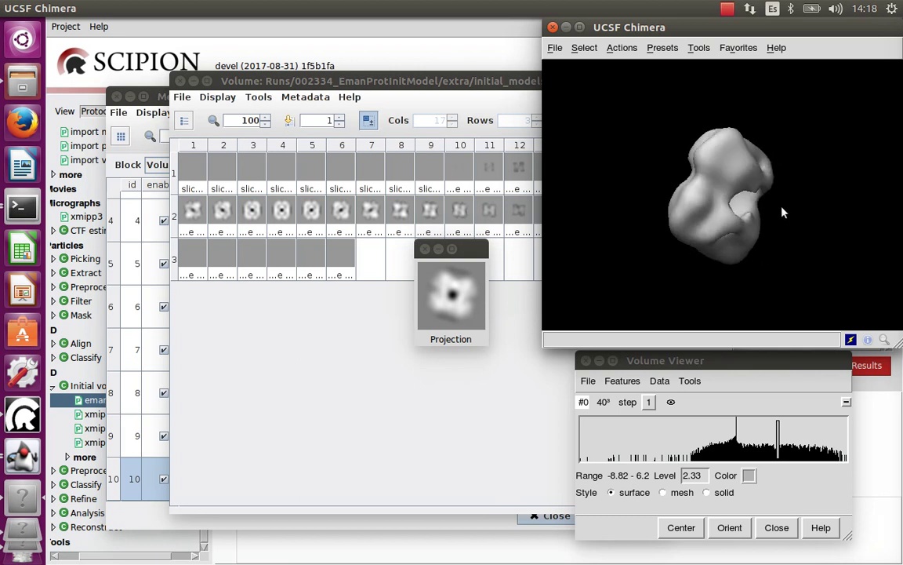
pyautogui.click(553, 26)
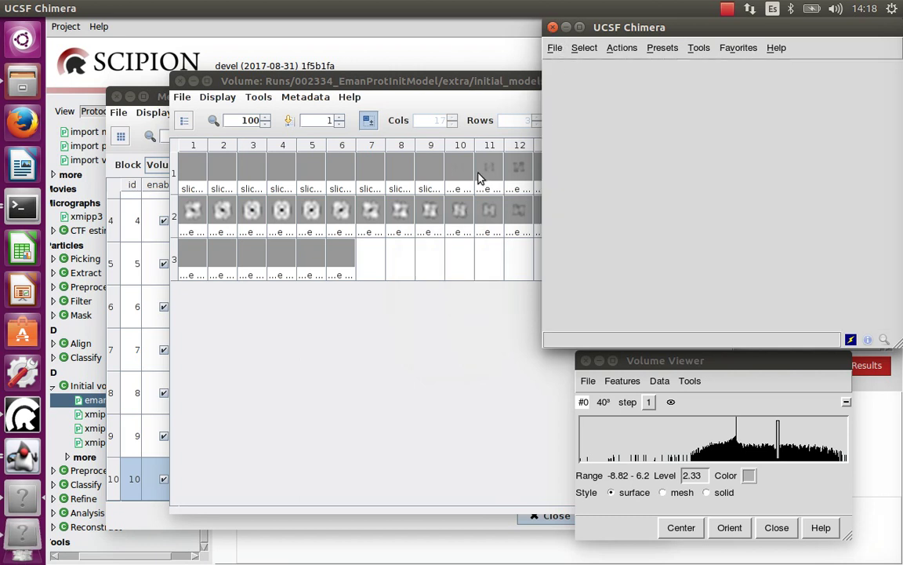
# Close the model_00_10.hdf slices and the eman2 volume list, and return to the ExtendedBetagal project window
pyautogui.click(180, 81)
pyautogui.click(180, 82)
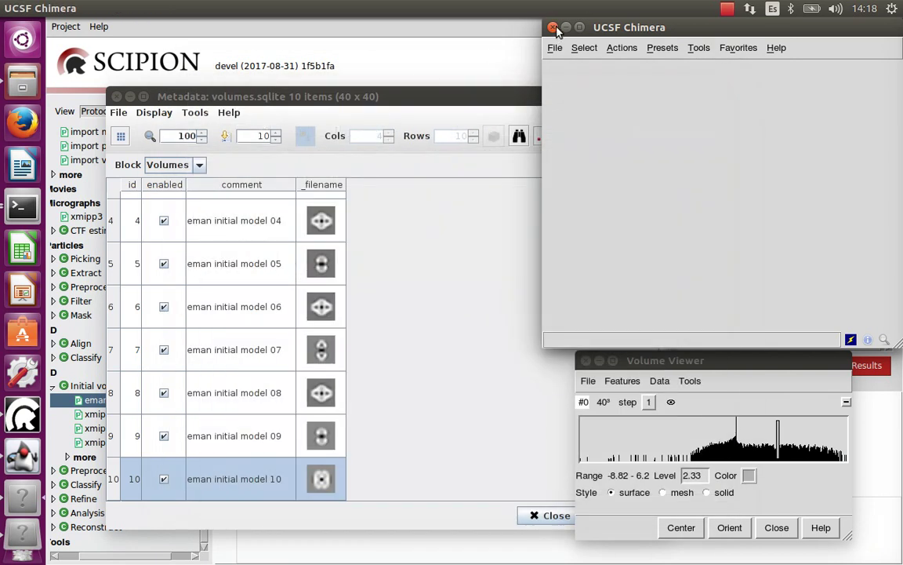
pyautogui.click(118, 96)
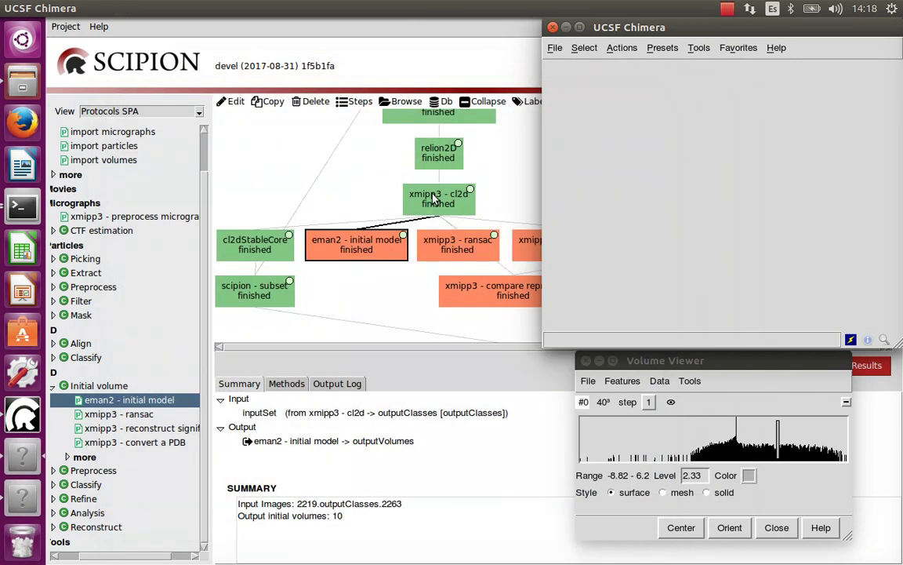
pyautogui.click(596, 362)
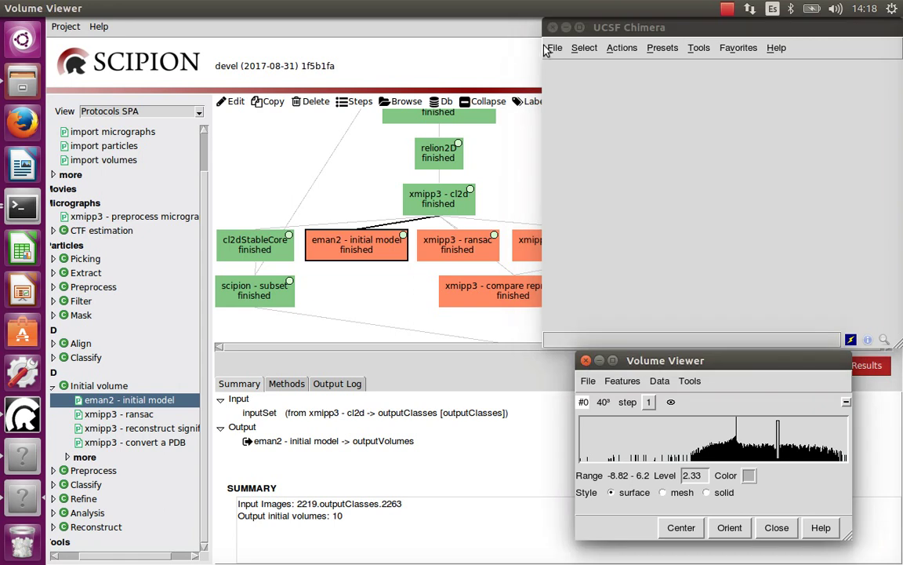
pyautogui.click(439, 363)
# Open the results of the xmipp3 - ransac run and look through its list of volumes
pyautogui.click(453, 242)
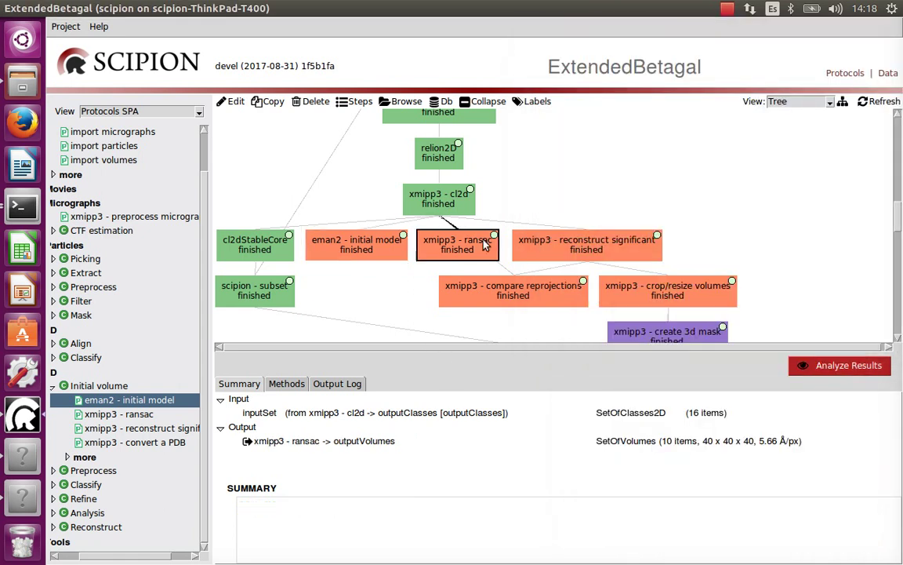
pyautogui.click(844, 369)
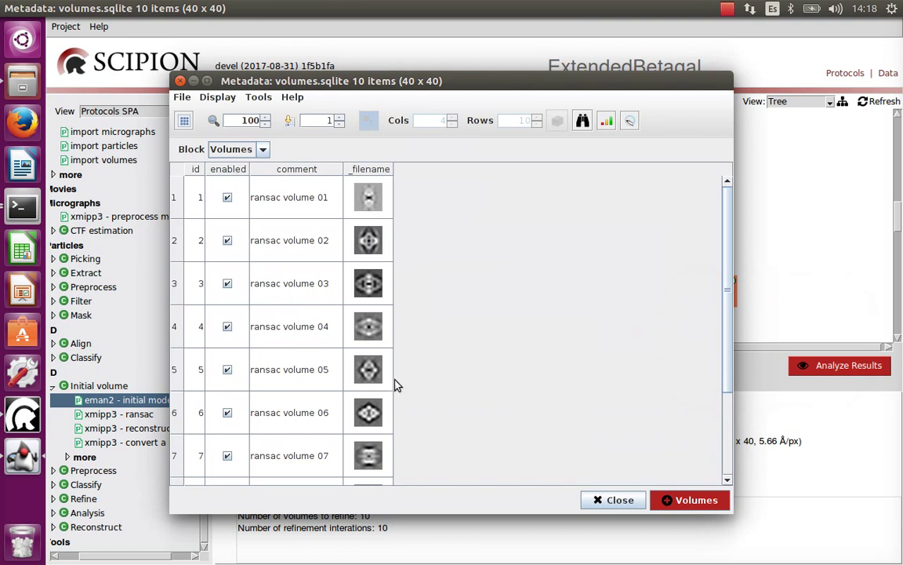
pyautogui.scroll(-3, 406, 398)
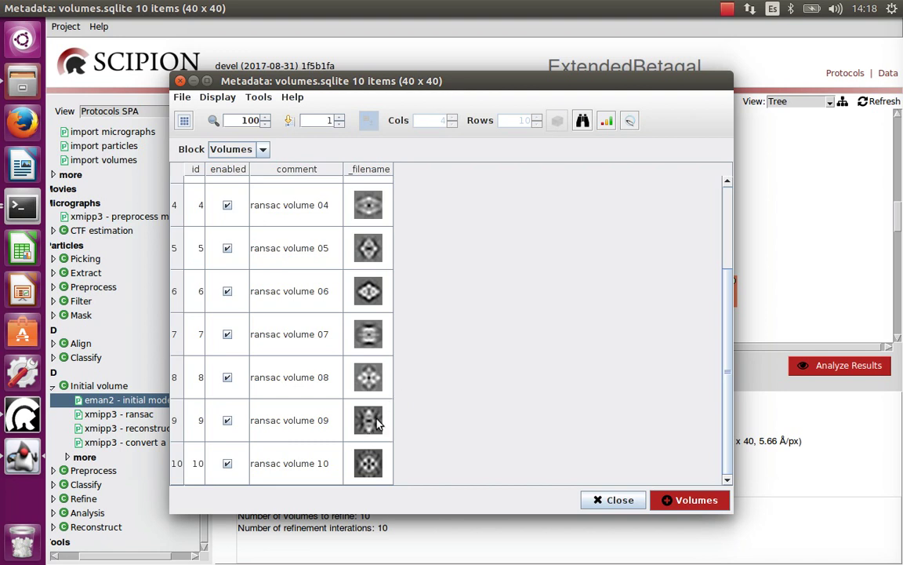
pyautogui.scroll(3, 367, 381)
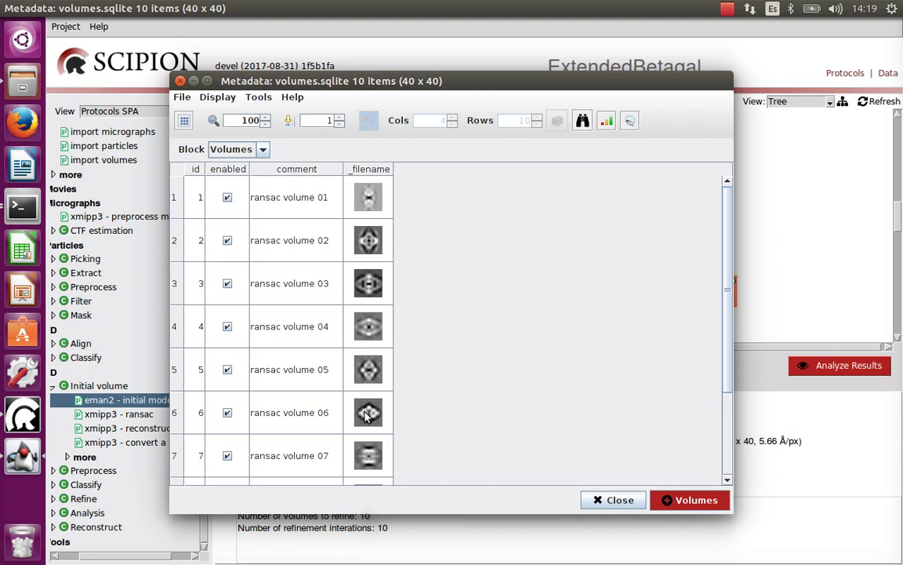
pyautogui.scroll(-3, 356, 433)
# Open the slices of ransac volume 10, enlarge them to 180 and reslice the volume along Y Negative (Top)
pyautogui.doubleClick(367, 464)
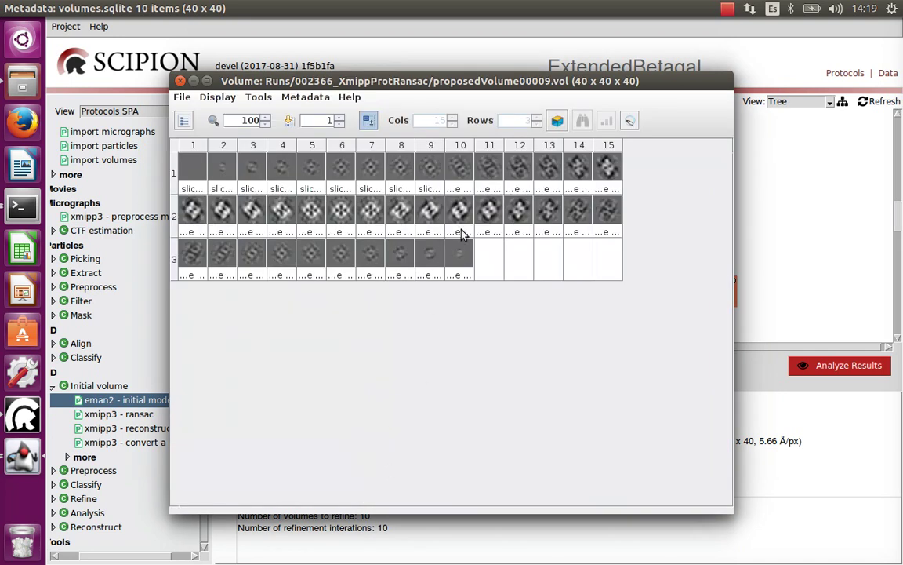
pyautogui.scroll(2, 417, 187)
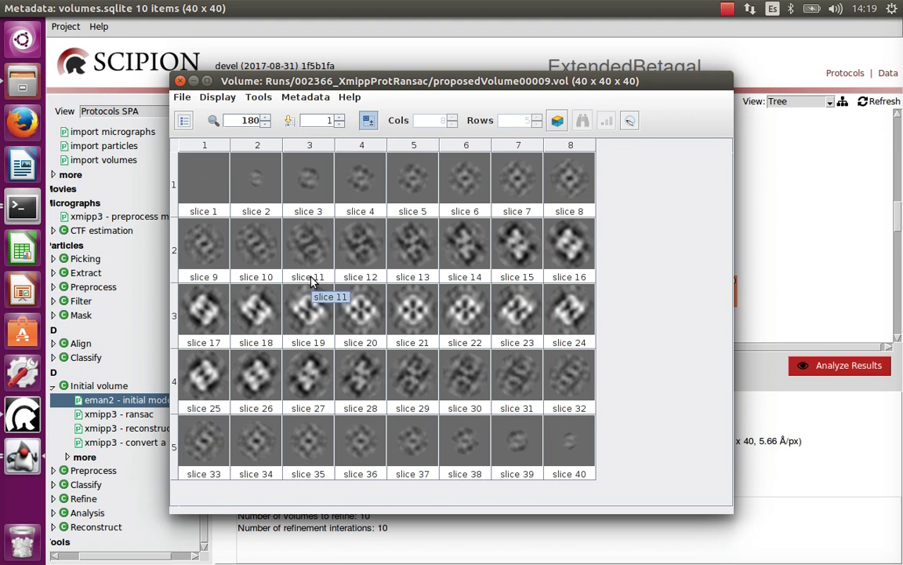
pyautogui.click(422, 342)
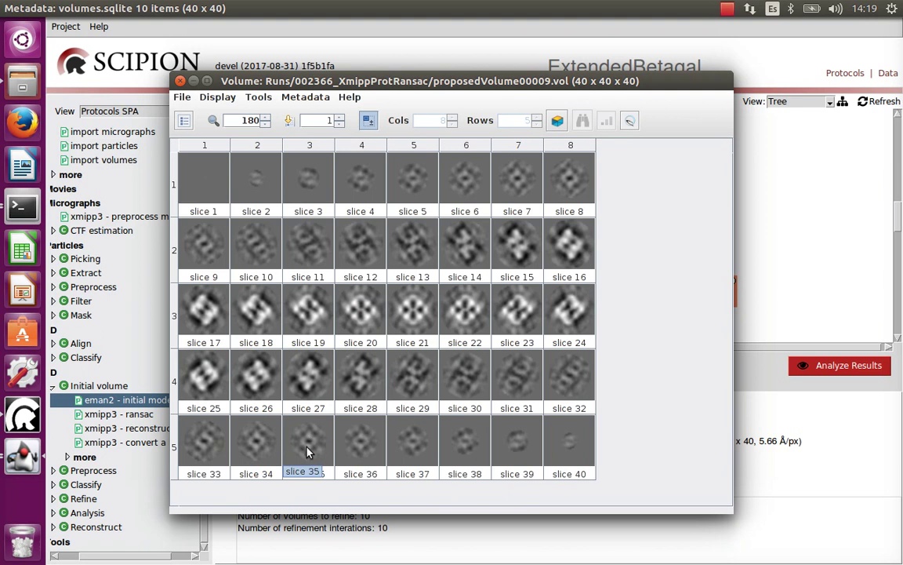
pyautogui.click(557, 120)
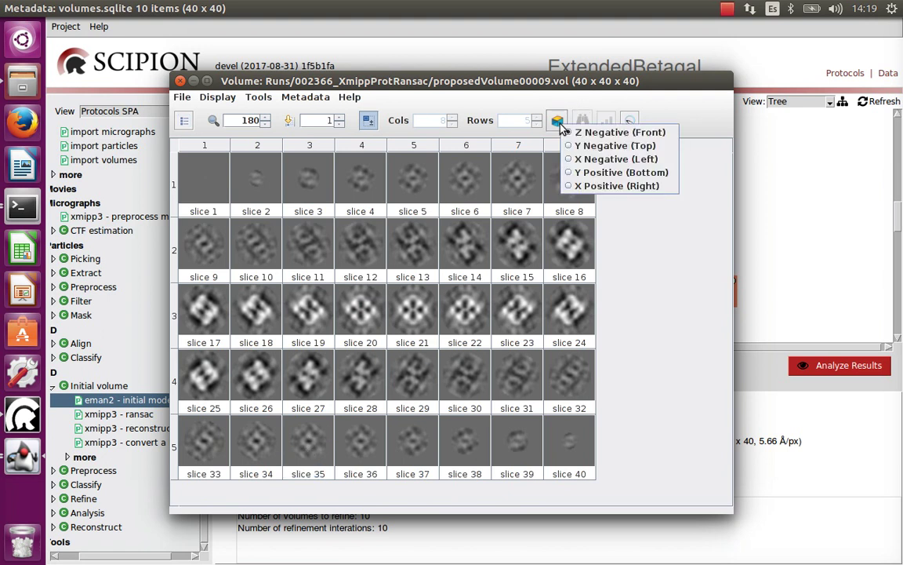
pyautogui.click(584, 145)
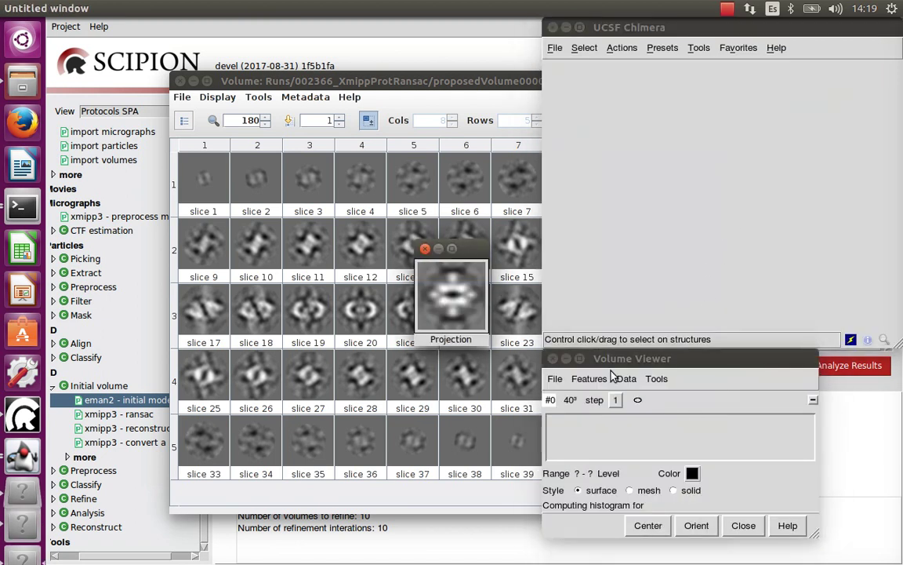
# Examine ransac volume 10 in UCSF Chimera at surface level 0.116 from several angles, and close all the ransac result windows
pyautogui.moveTo(764, 435); pyautogui.dragTo(715, 435)
pyautogui.click(706, 278)
pyautogui.moveTo(707, 278); pyautogui.dragTo(703, 235)
pyautogui.moveTo(733, 280); pyautogui.dragTo(739, 191)
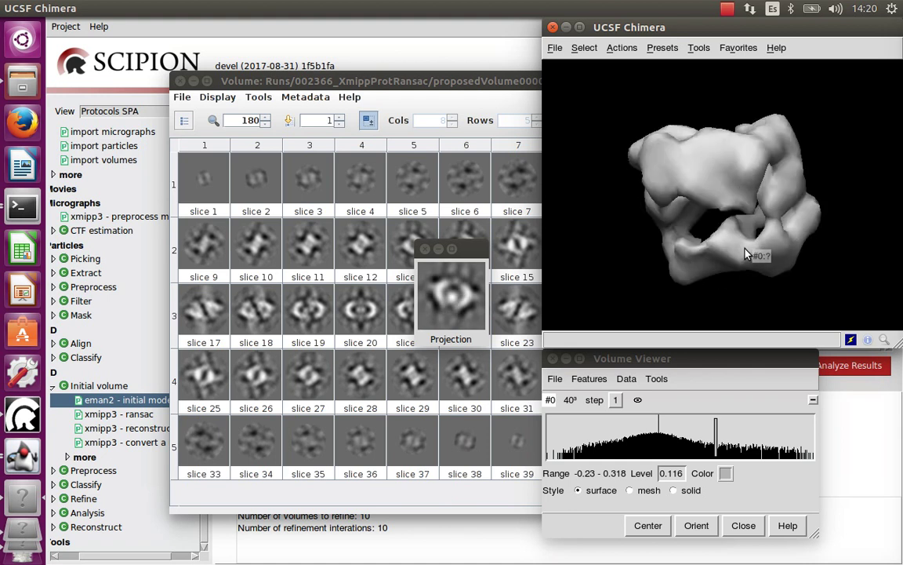
pyautogui.moveTo(746, 254); pyautogui.dragTo(725, 282)
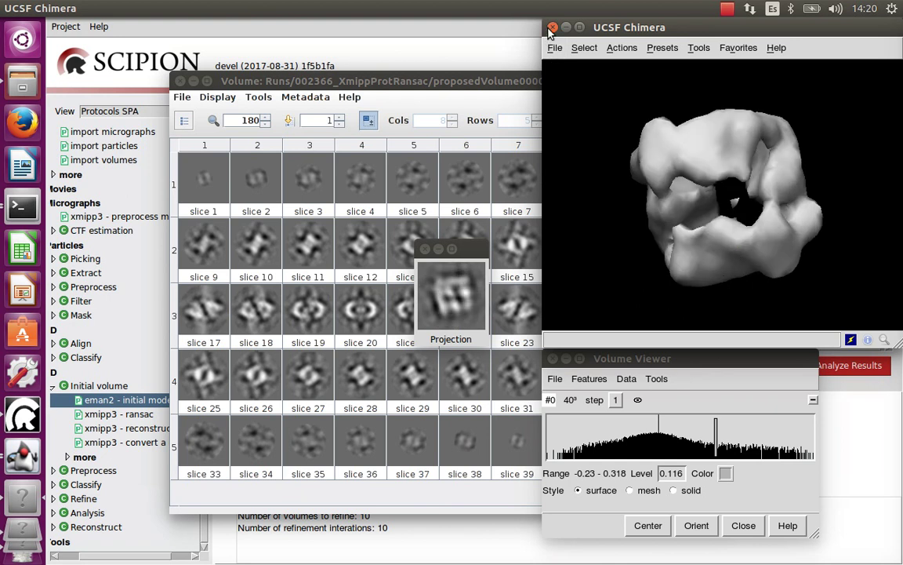
pyautogui.hotkey('alt', 'F4')
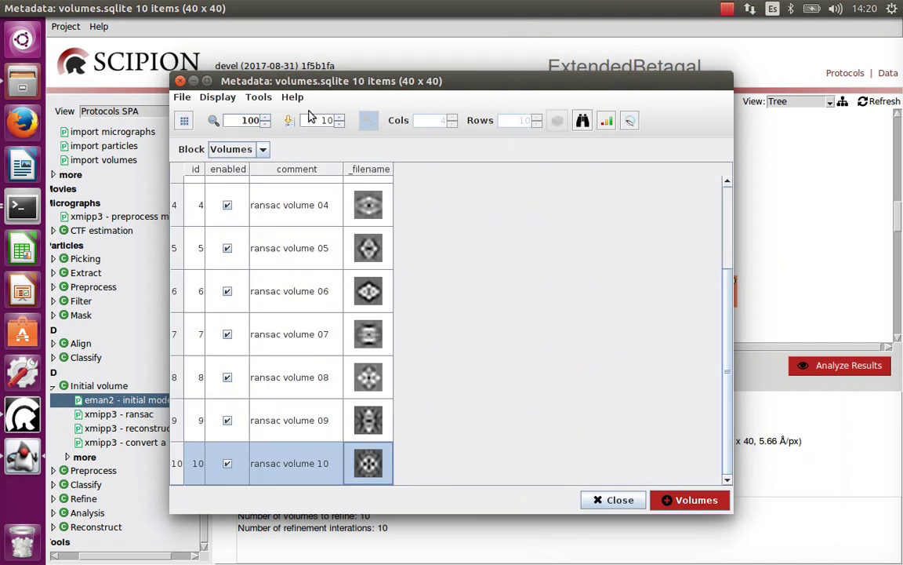
pyautogui.click(180, 81)
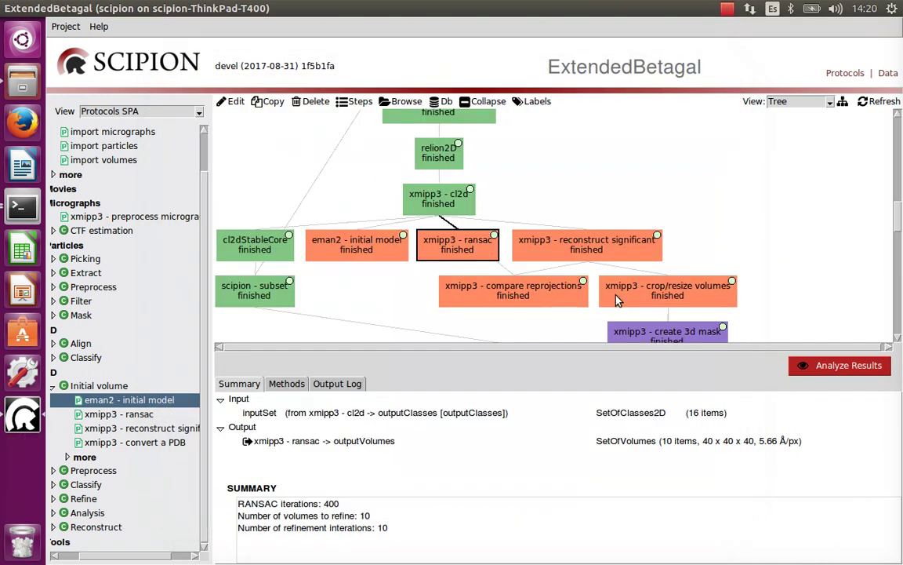
# Open the output volume slices of the xmipp3 - reconstruct significant run and enlarge them to 170
pyautogui.click(564, 245)
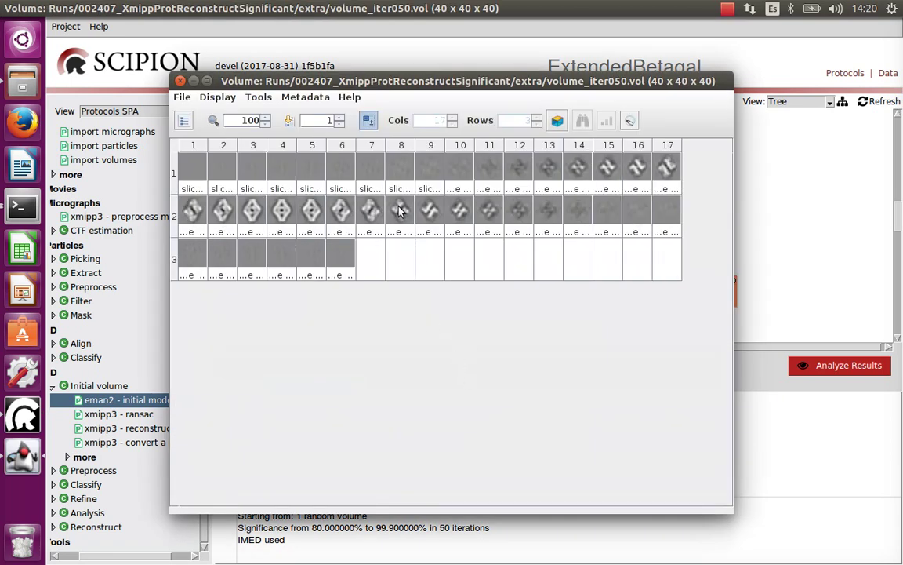
pyautogui.scroll(5, 365, 192)
pyautogui.scroll(2, 428, 246)
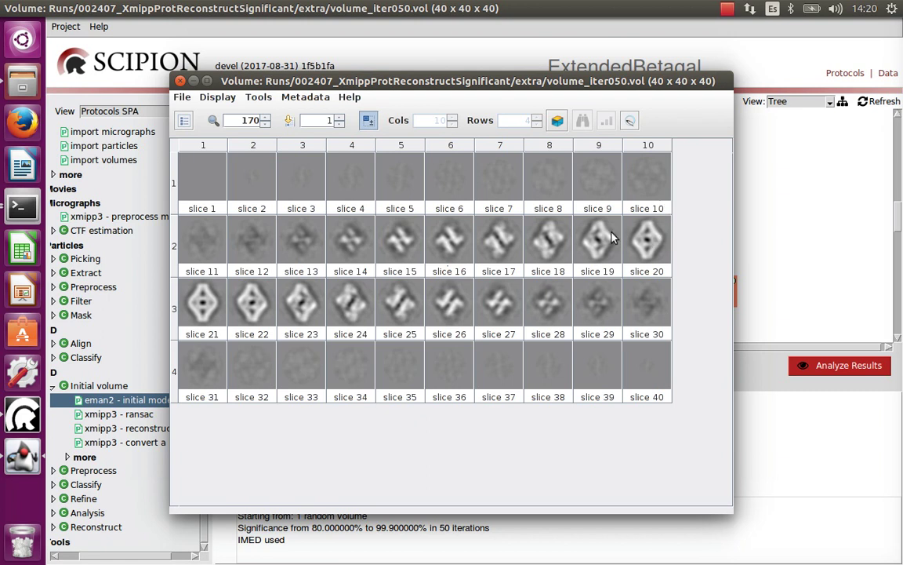
# Display volume_iter050.vol in UCSF Chimera, set its surface level to about 0.121 and inspect it from several angles
pyautogui.click(631, 122)
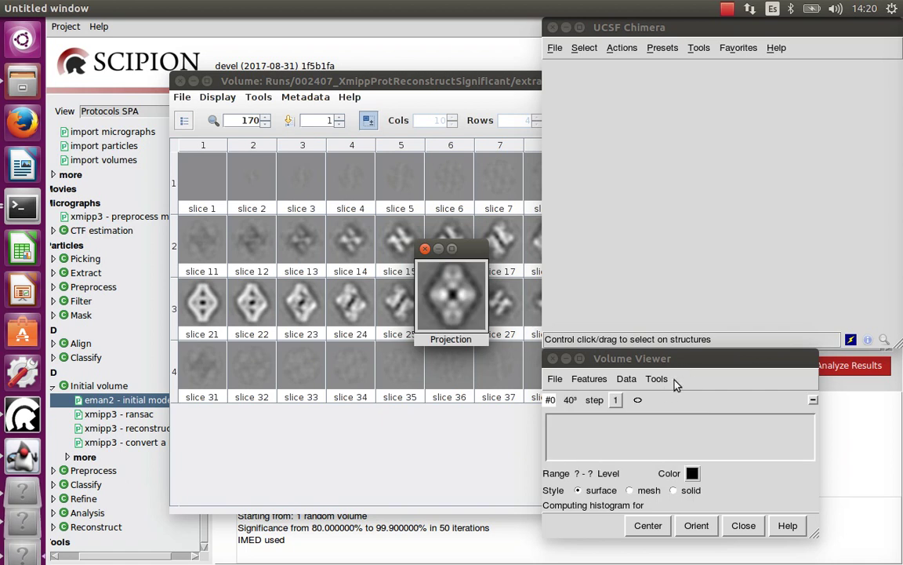
pyautogui.click(772, 446)
pyautogui.moveTo(772, 445); pyautogui.dragTo(737, 443)
pyautogui.moveTo(716, 238); pyautogui.dragTo(750, 204)
pyautogui.scroll(-5, 723, 220)
pyautogui.moveTo(777, 276); pyautogui.dragTo(712, 242)
pyautogui.moveTo(701, 194); pyautogui.dragTo(772, 211)
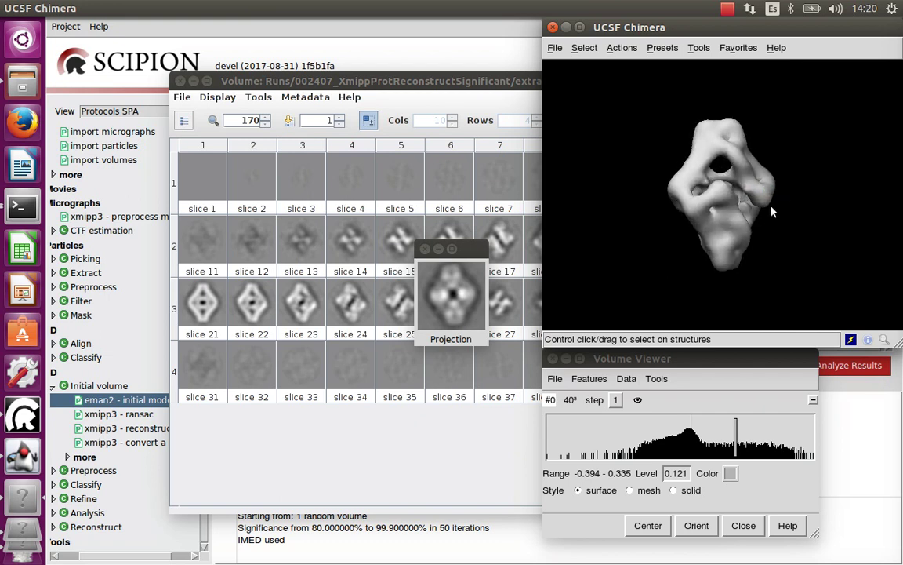
pyautogui.moveTo(729, 253); pyautogui.dragTo(690, 209)
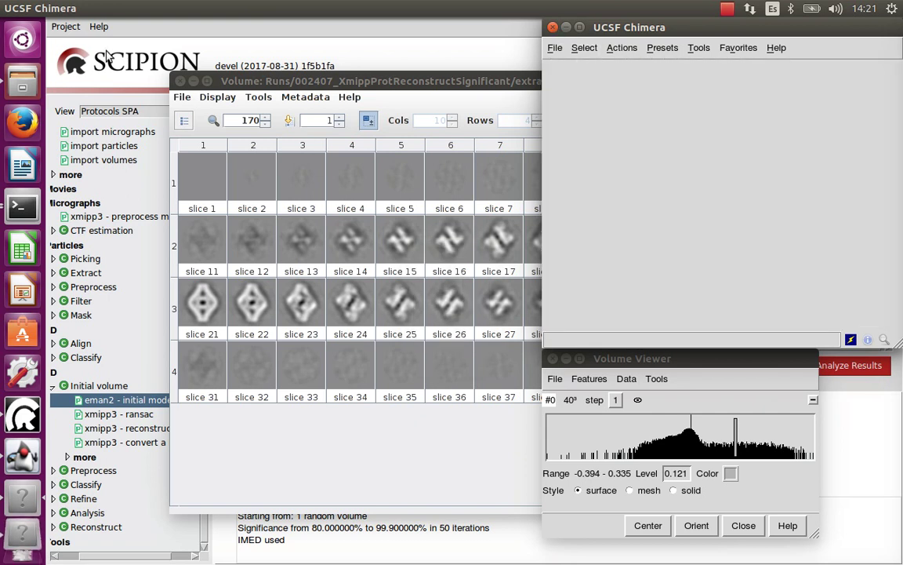
# Close the volume_iter050.vol slices and bring the project window back to the front
pyautogui.click(184, 83)
pyautogui.click(180, 82)
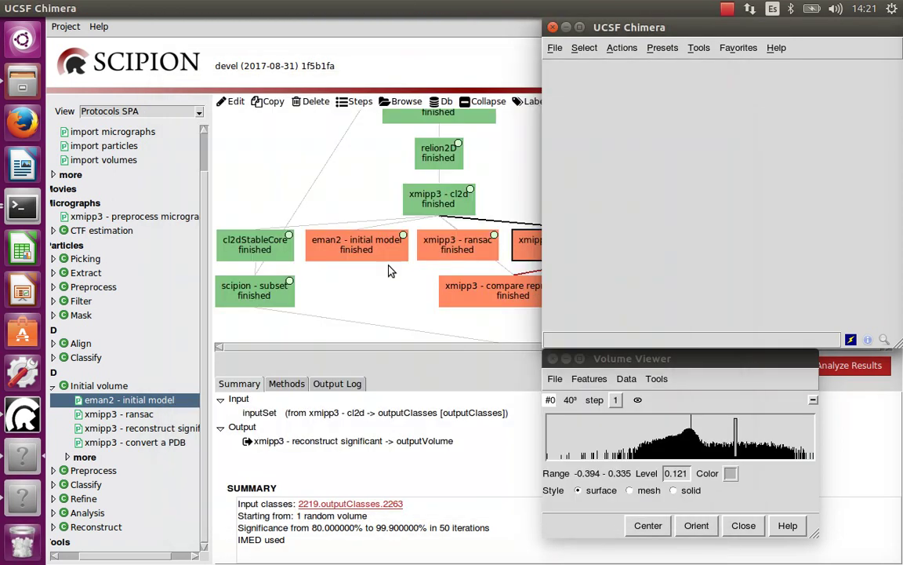
pyautogui.click(527, 374)
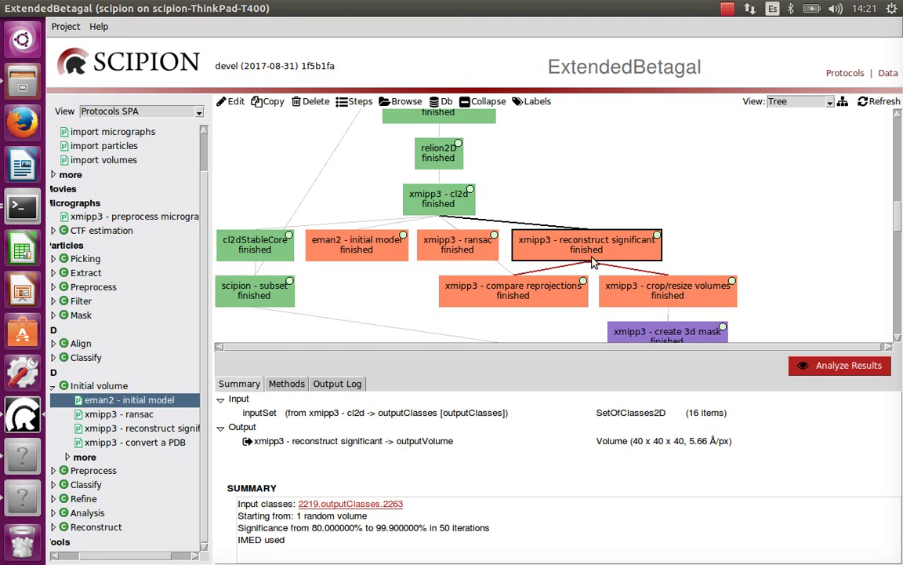
# Open the resulting 2D classes table of the xmipp3 - compare reprojections run and maximize its window
pyautogui.scroll(-3, 596, 276)
pyautogui.scroll(2, 557, 255)
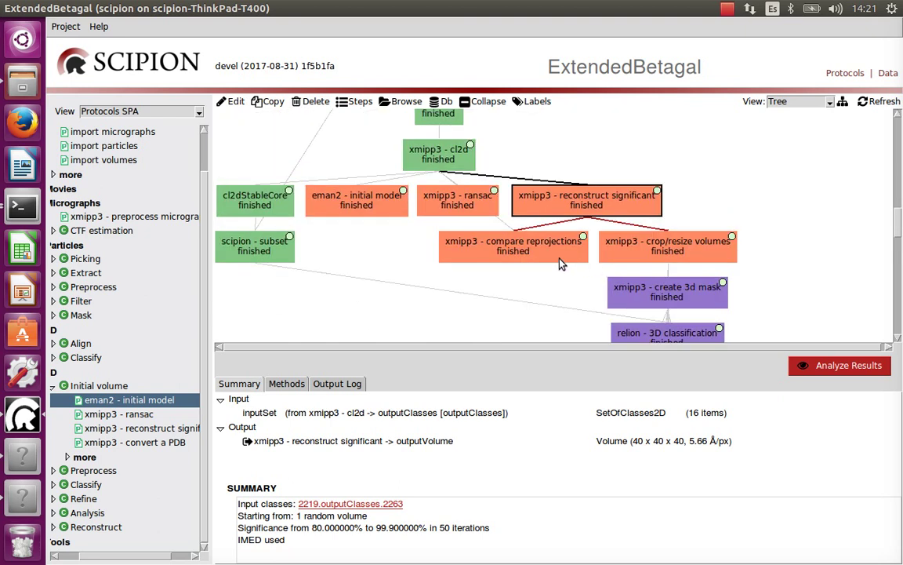
pyautogui.click(544, 257)
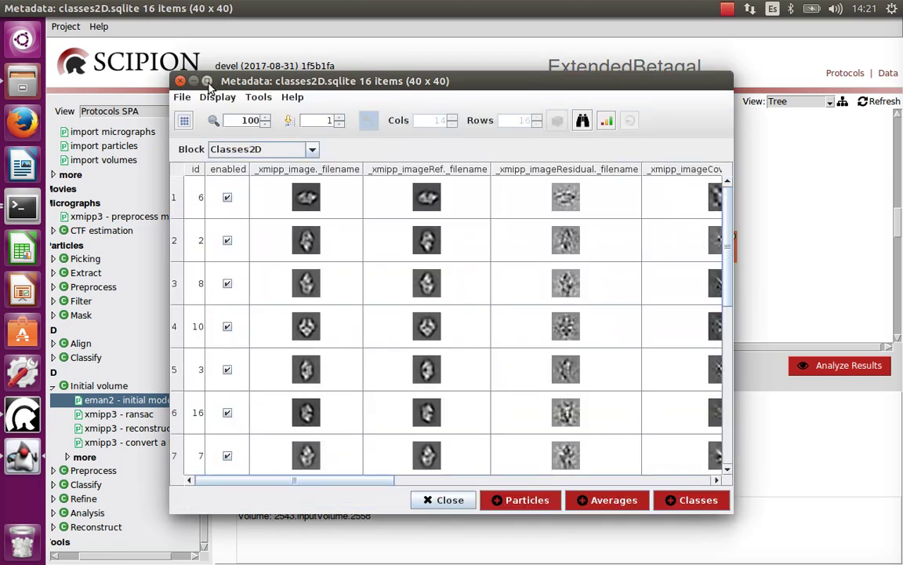
pyautogui.click(207, 81)
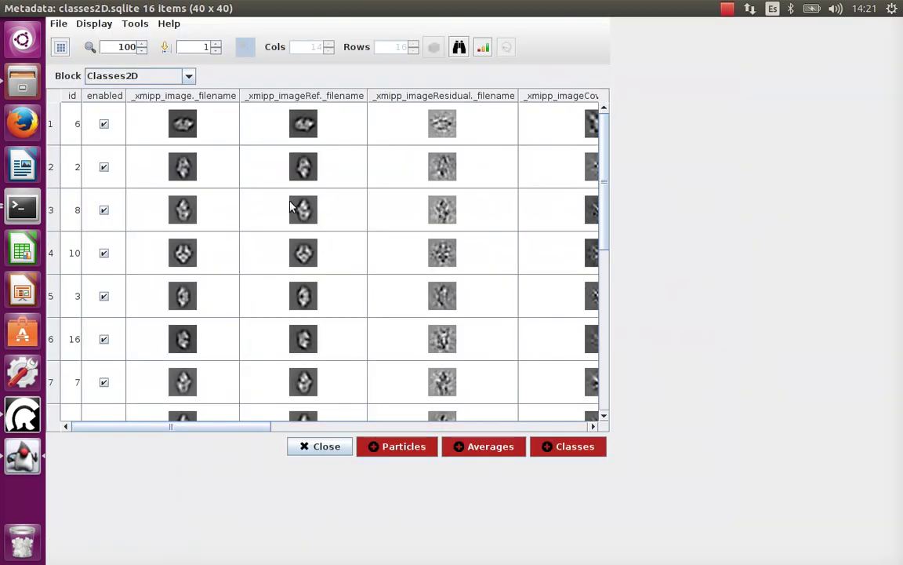
# Enlarge the class images to 210, compare them with their reprojections and residuals down to the last row, and close the table
pyautogui.keyDown('ctrl'); pyautogui.scroll(11, 208, 270); pyautogui.keyUp('ctrl')
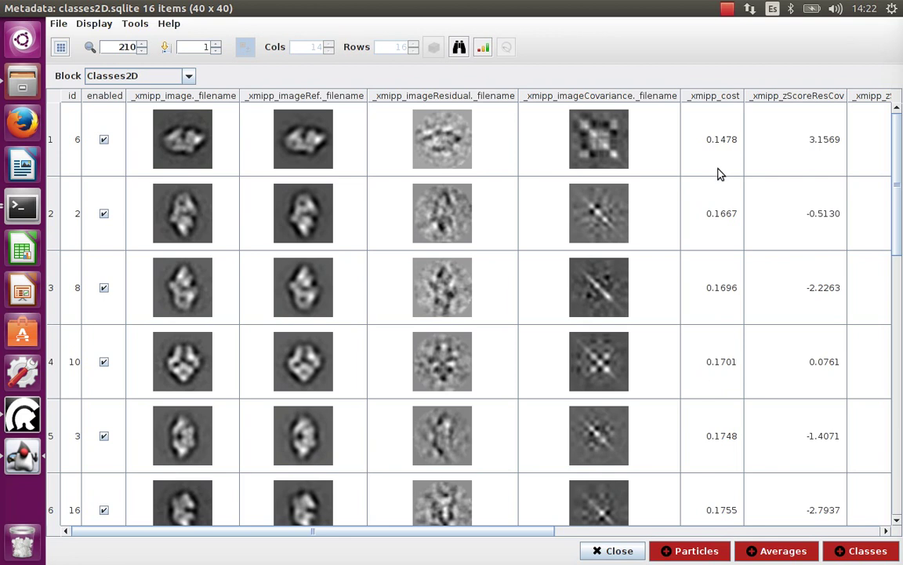
pyautogui.scroll(-5, 720, 203)
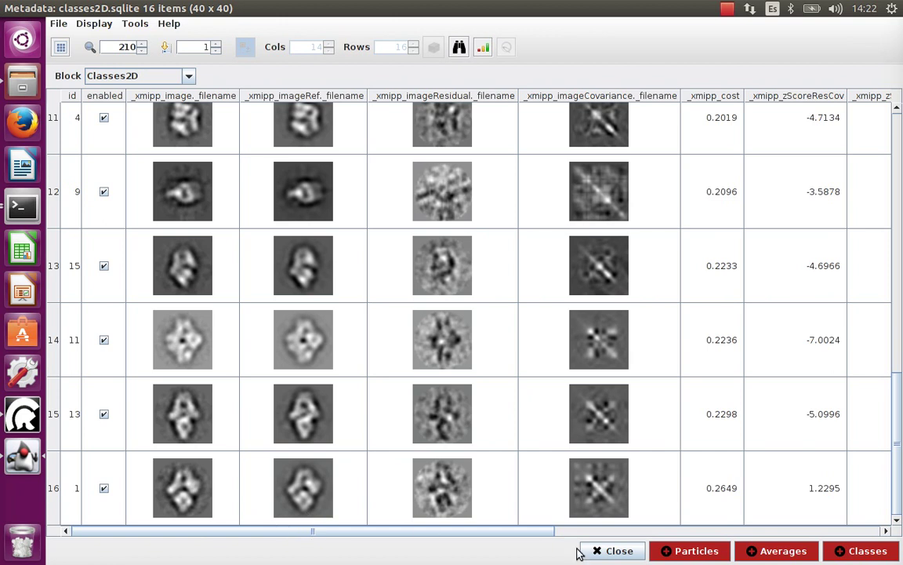
pyautogui.click(613, 550)
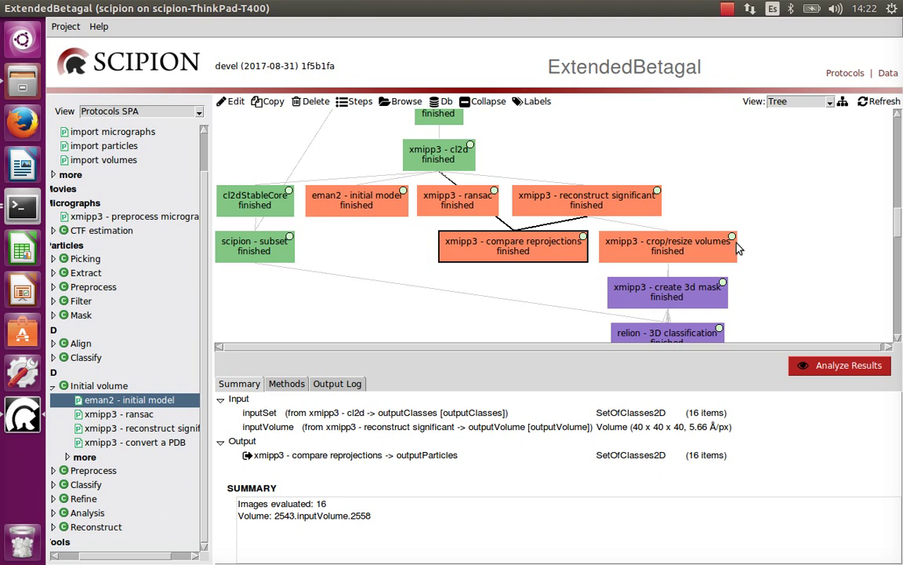
# Select the xmipp3 - crop/resize volumes run and examine its summary and the neighbouring protocols in the project tree
pyautogui.click(731, 248)
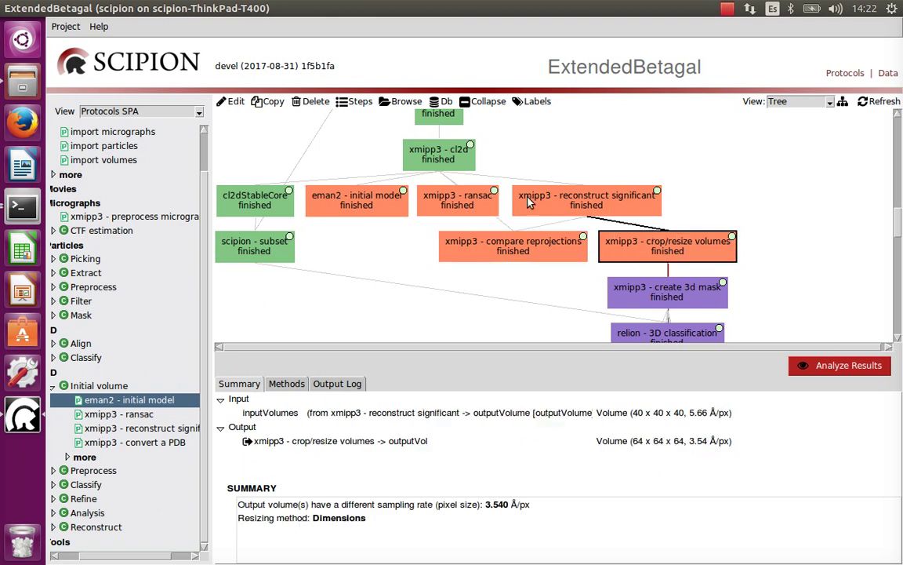
pyautogui.moveTo(530, 202)
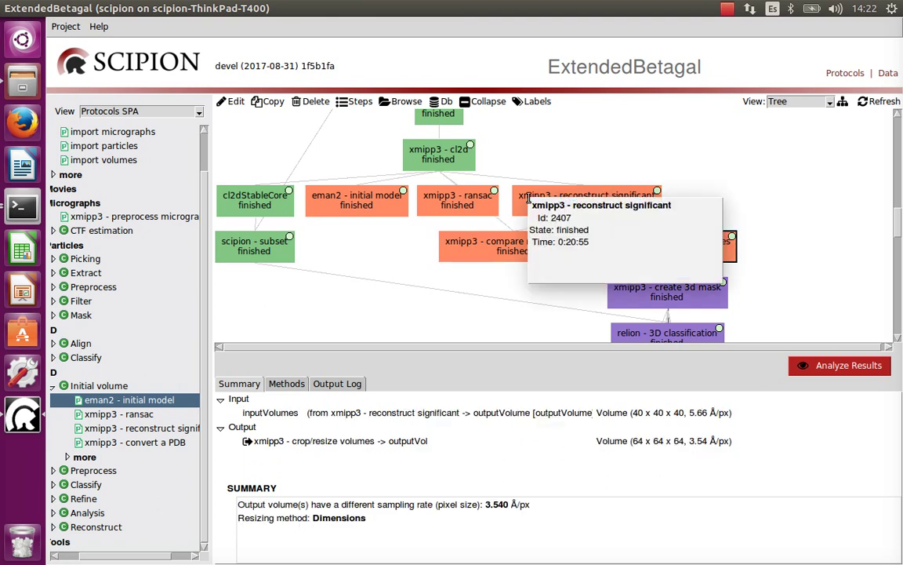
pyautogui.scroll(-10, 628, 212)
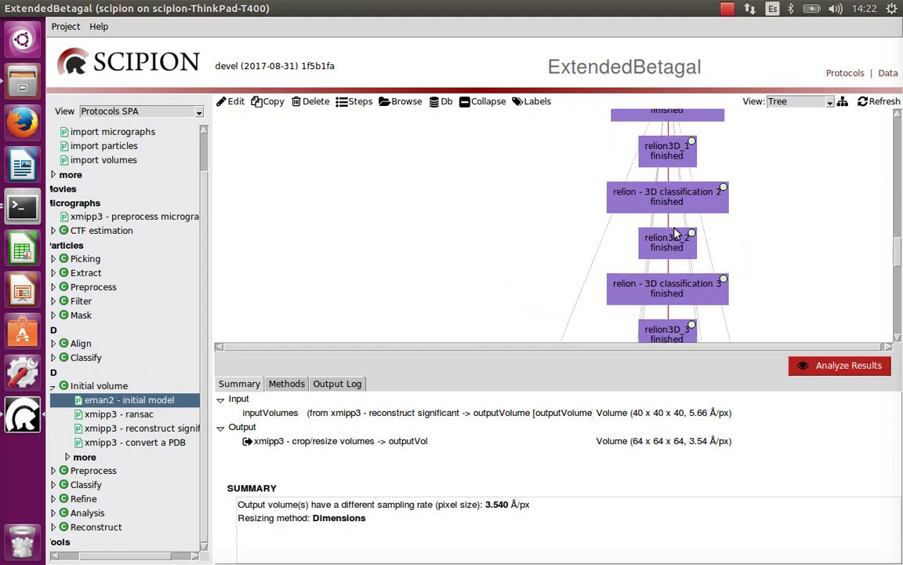
pyautogui.scroll(5, 605, 203)
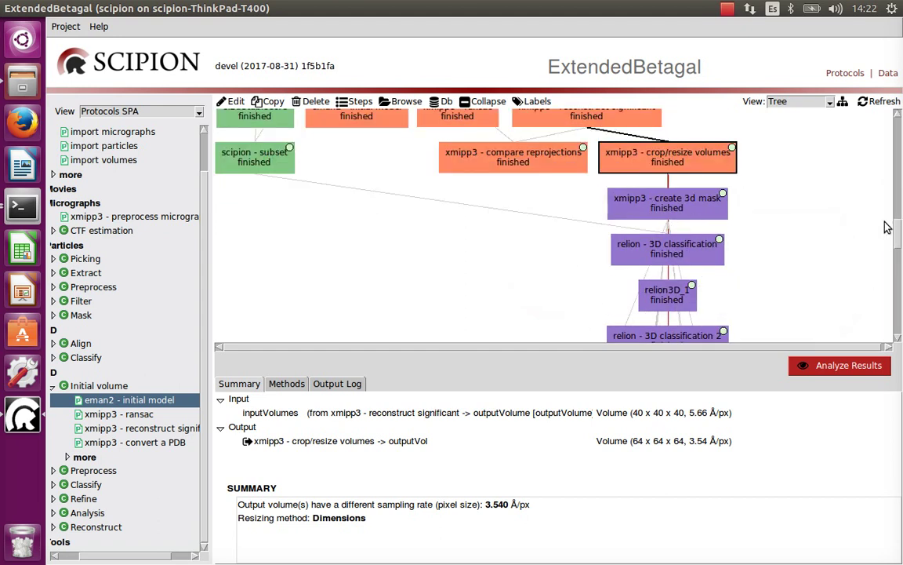
pyautogui.scroll(5, 740, 208)
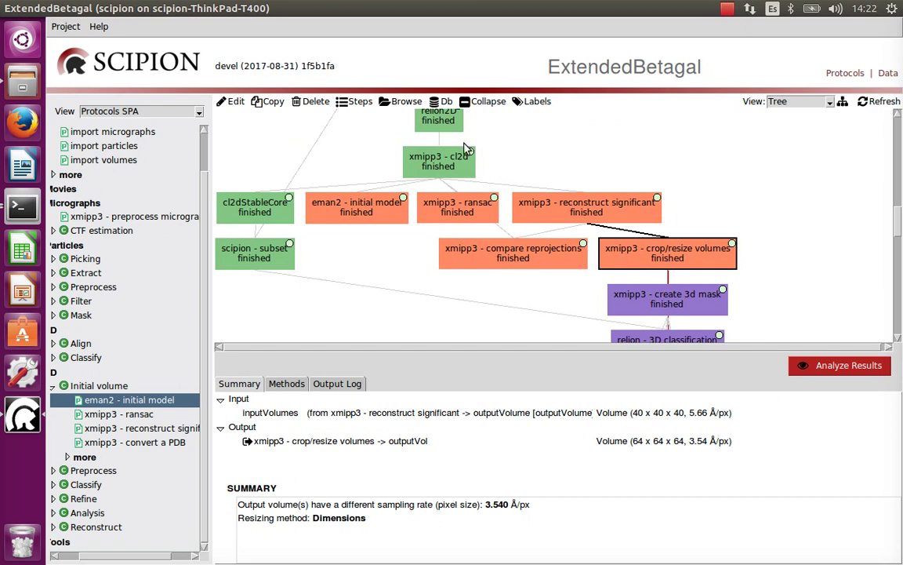
pyautogui.scroll(1, 505, 193)
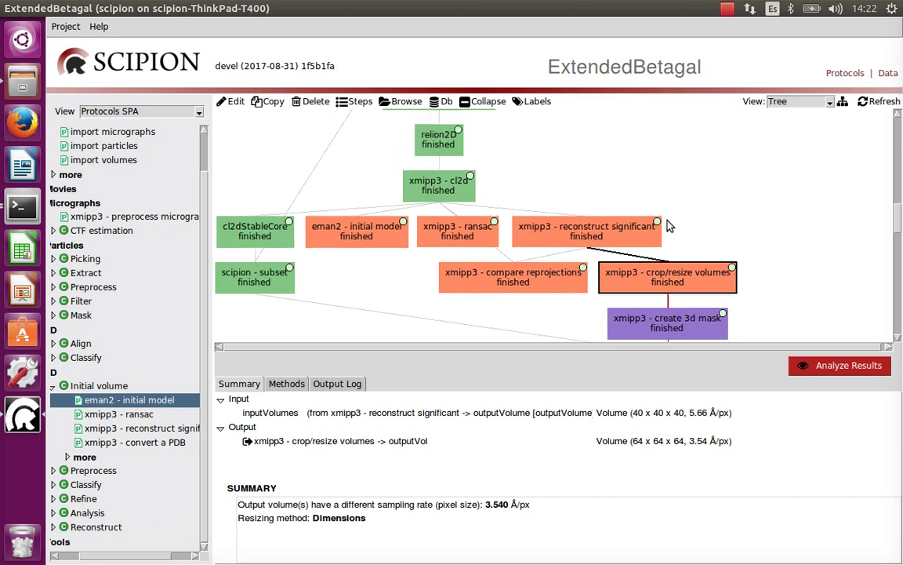